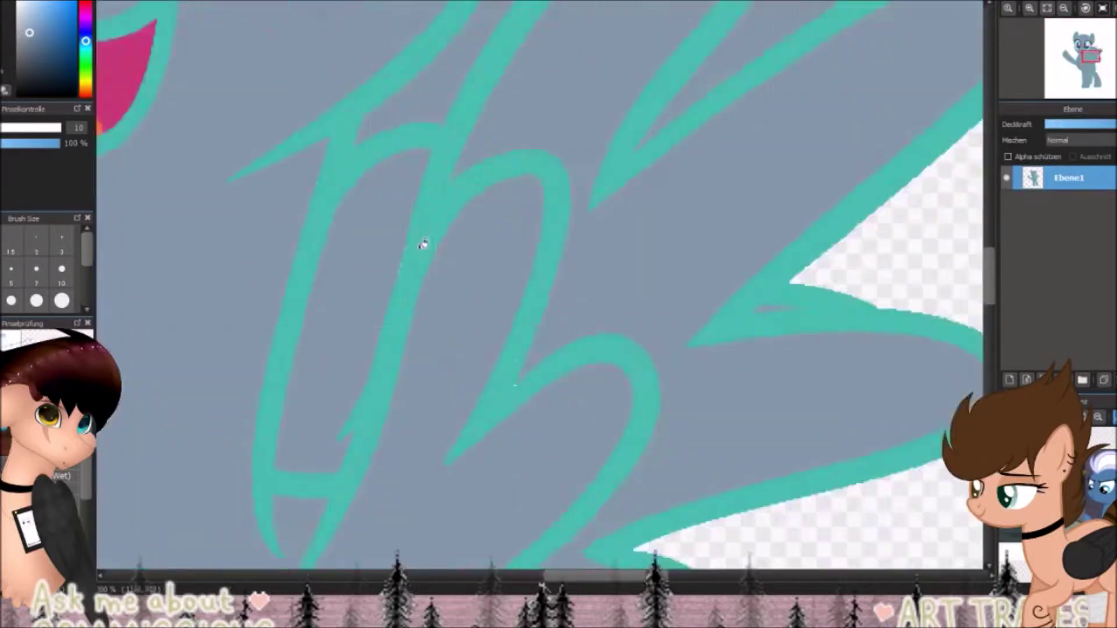
# Recolour the teal outlines of the pony's wing feathers dark blue-grey
pyautogui.scroll(5, 408, 349)
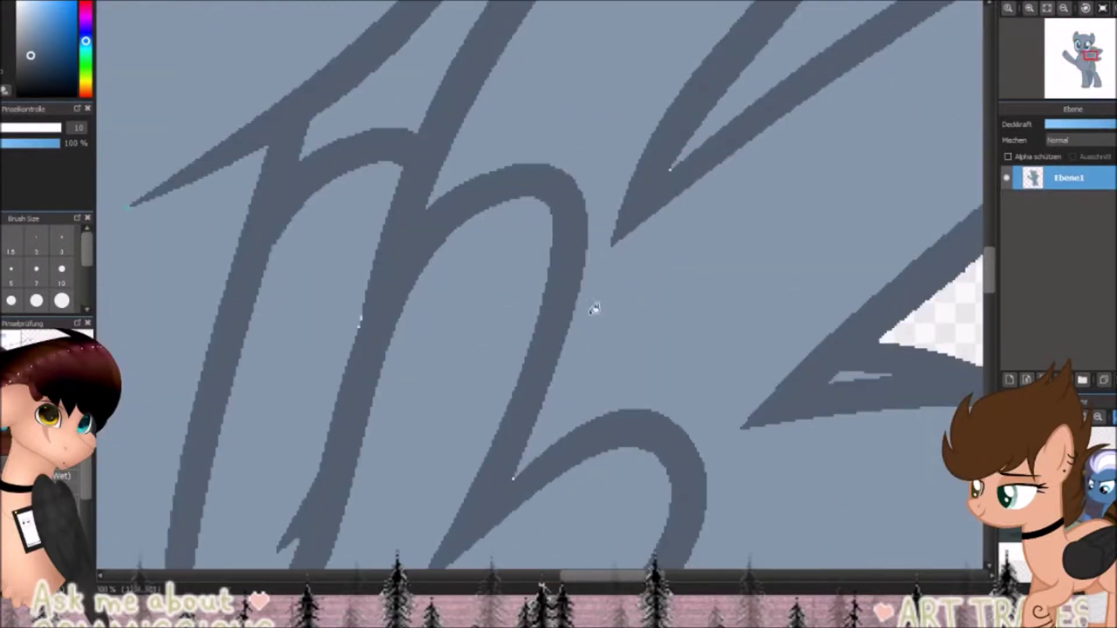
pyautogui.scroll(2, 378, 267)
pyautogui.scroll(-5, 155, 247)
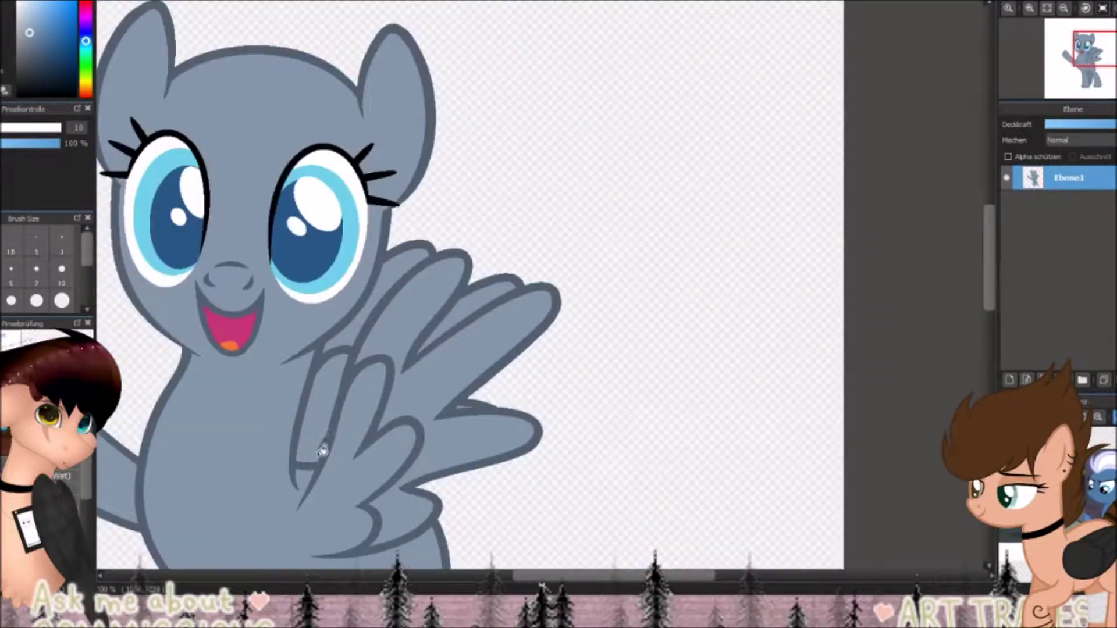
# Paint over the white highlights in both eyes with the existing pupil and iris blues
pyautogui.scroll(3, 316, 157)
pyautogui.click(317, 157)
pyautogui.click(743, 159)
pyautogui.keyDown('alt'); pyautogui.click(805, 227); pyautogui.keyUp('alt')
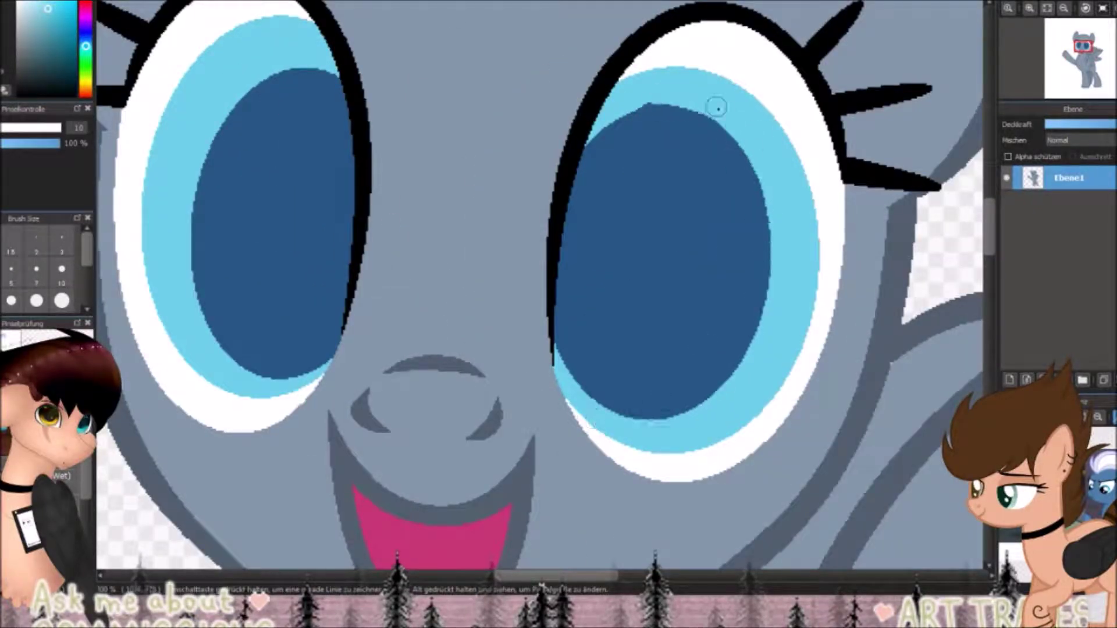
pyautogui.moveTo(587, 136); pyautogui.dragTo(739, 125)
pyautogui.scroll(-5, 524, 291)
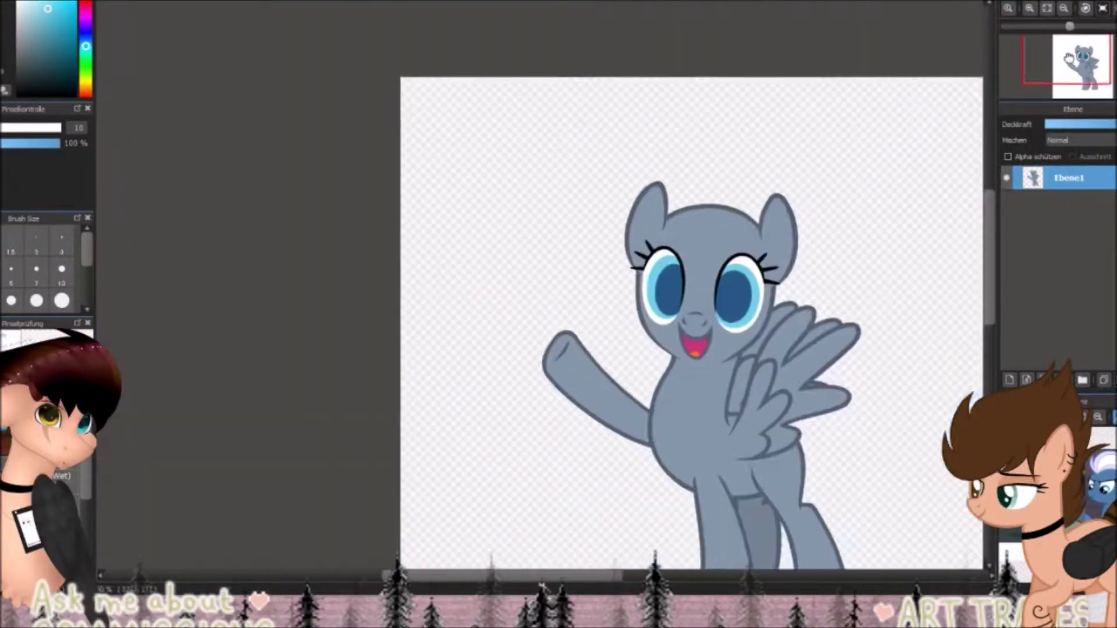
# Draw curled fur tufts in light red along the chest and at the tops of the legs with a size 15 brush
pyautogui.scroll(4, 520, 368)
pyautogui.click(86, 3)
pyautogui.moveTo(557, 397)
pyautogui.mouseDown()
pyautogui.moveTo(520, 368)
pyautogui.moveTo(459, 364)
pyautogui.moveTo(381, 201)
pyautogui.mouseUp()
pyautogui.hotkey('ctrl', 'z')
pyautogui.scroll(-3, 407, 209)
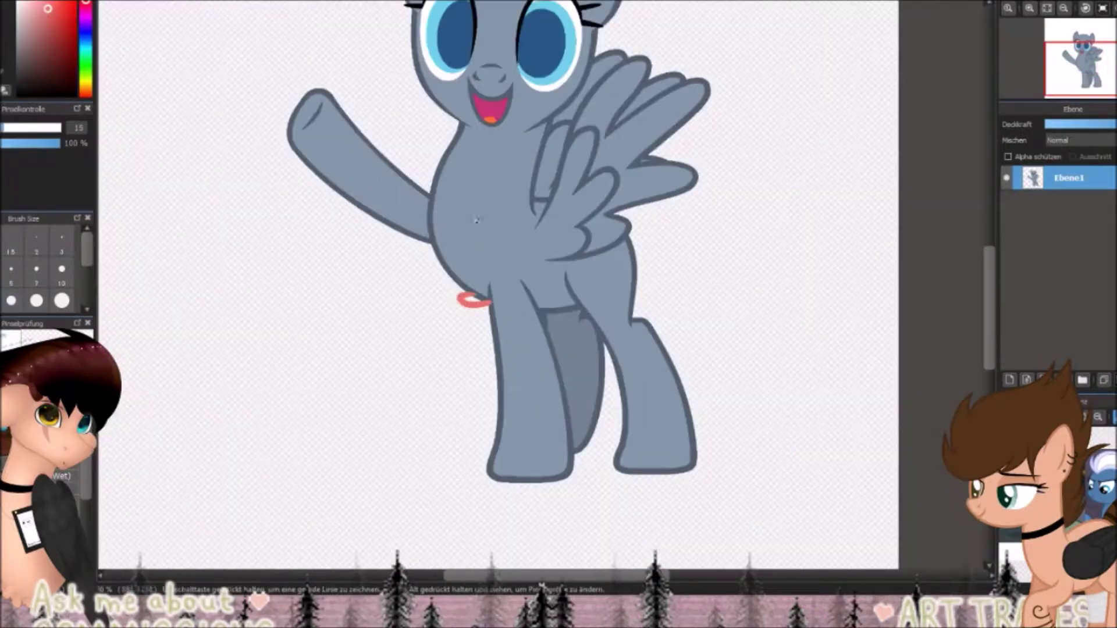
pyautogui.moveTo(460, 236); pyautogui.dragTo(463, 253)
pyautogui.moveTo(492, 288); pyautogui.dragTo(509, 273)
pyautogui.moveTo(584, 311); pyautogui.dragTo(581, 289)
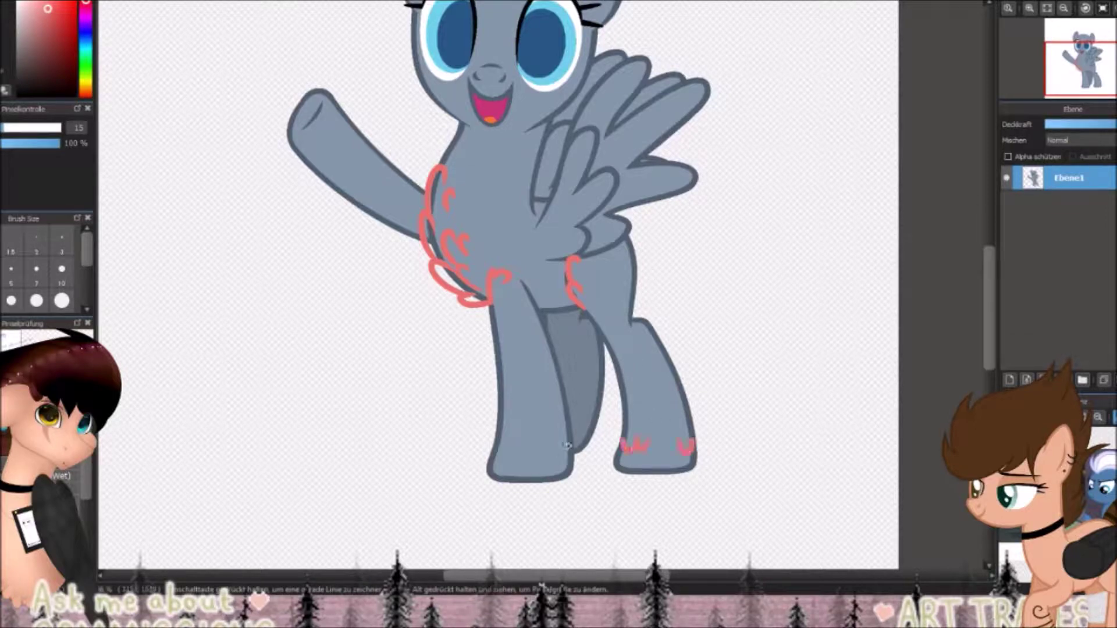
# Draw matching light red fur tufts on the raised hoof and inside both ears
pyautogui.moveTo(342, 112); pyautogui.dragTo(333, 135)
pyautogui.moveTo(313, 150); pyautogui.dragTo(307, 164)
pyautogui.scroll(3, 602, 111)
pyautogui.moveTo(405, 91); pyautogui.dragTo(412, 126)
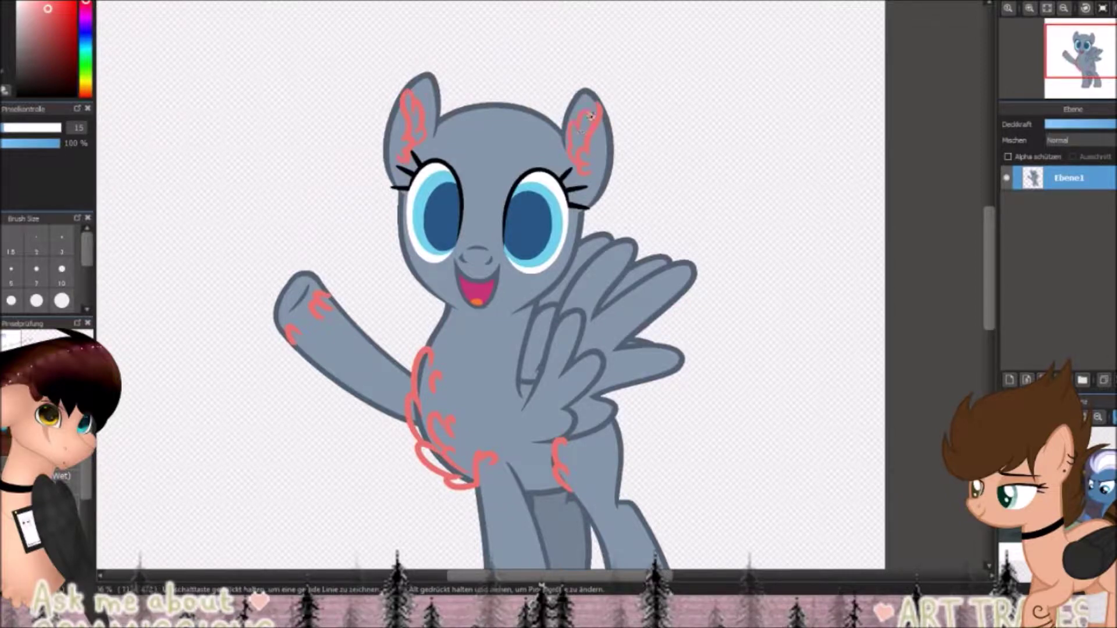
# Recolour the red fur tufts to the dark outline grey and fill the chest gaps with the body colour
pyautogui.scroll(6, 357, 343)
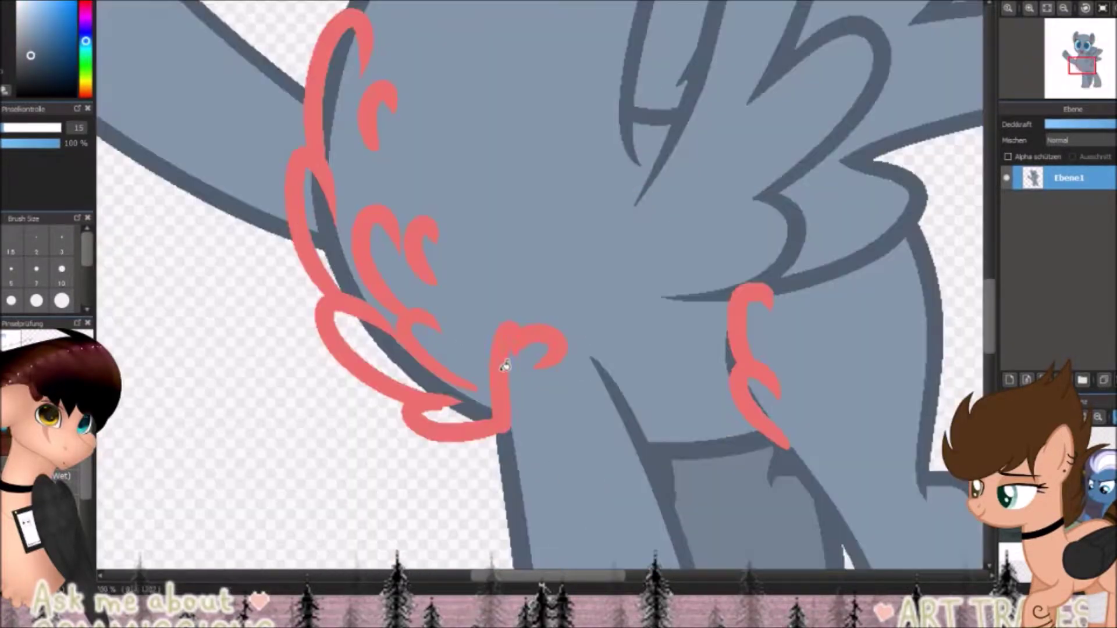
pyautogui.keyDown('alt'); pyautogui.click(331, 252); pyautogui.keyUp('alt')
pyautogui.scroll(-5, 331, 252)
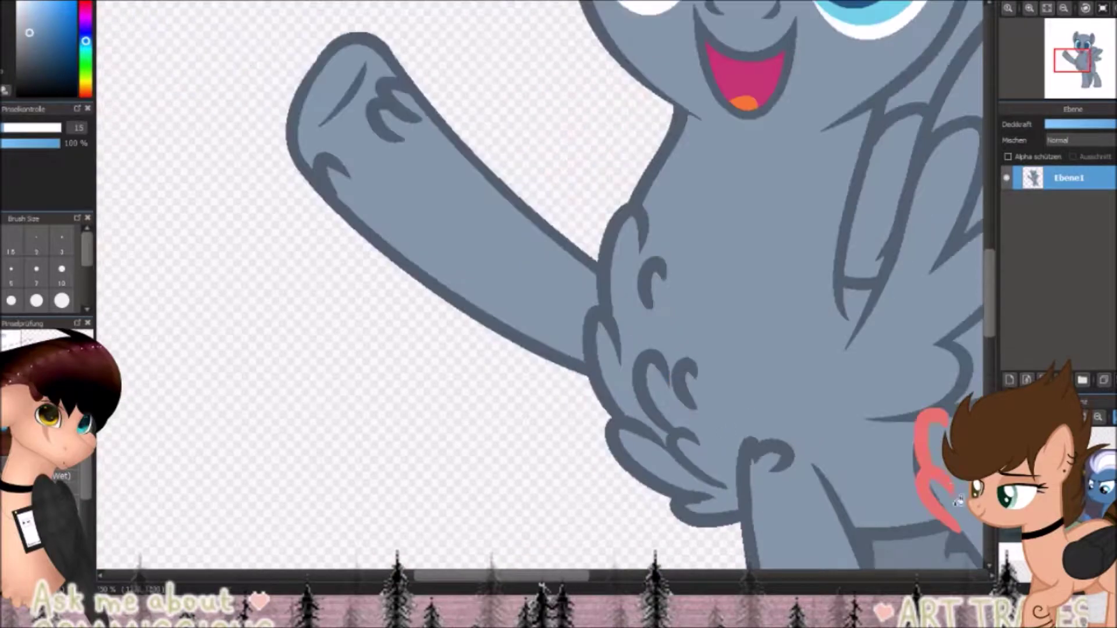
pyautogui.scroll(5, 778, 26)
pyautogui.scroll(-5, 777, 26)
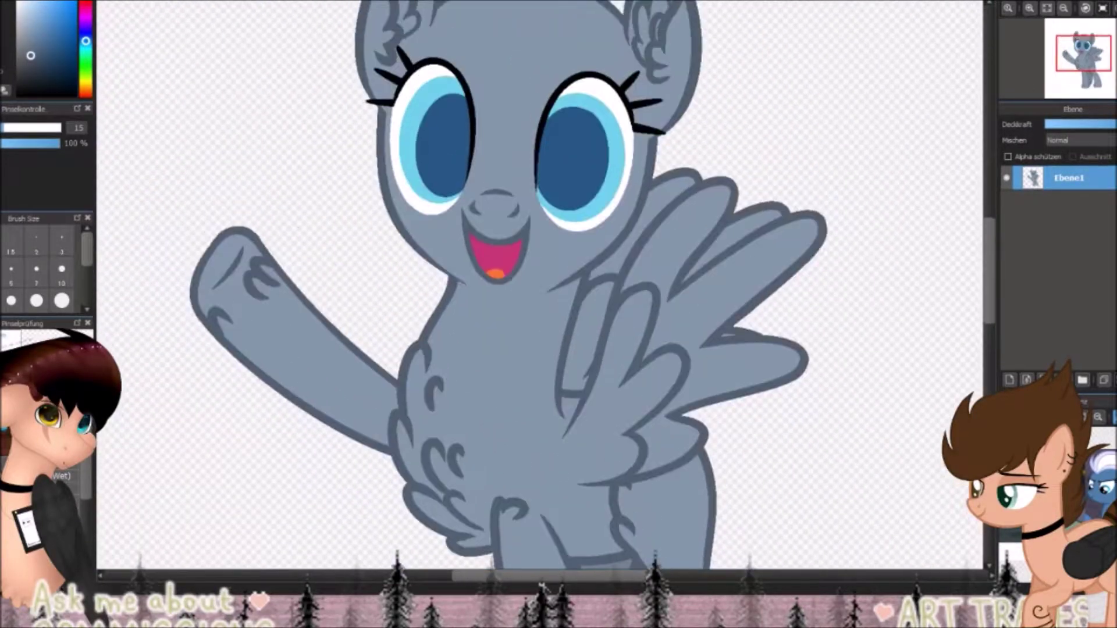
# Recolour both eyes with indigo pupils and light violet-blue irises
pyautogui.click(85, 35)
pyautogui.click(442, 140)
pyautogui.click(573, 157)
pyautogui.click(59, 69)
pyautogui.click(410, 146)
pyautogui.click(620, 157)
# Draw a heavy half-closed eyelid with lashes over the right eye, cover the area above with body colour, and recolour the lid navy
pyautogui.scroll(1, 572, 76)
pyautogui.click(86, 3)
pyautogui.moveTo(520, 174)
pyautogui.mouseDown()
pyautogui.moveTo(529, 154)
pyautogui.moveTo(702, 130)
pyautogui.mouseUp()
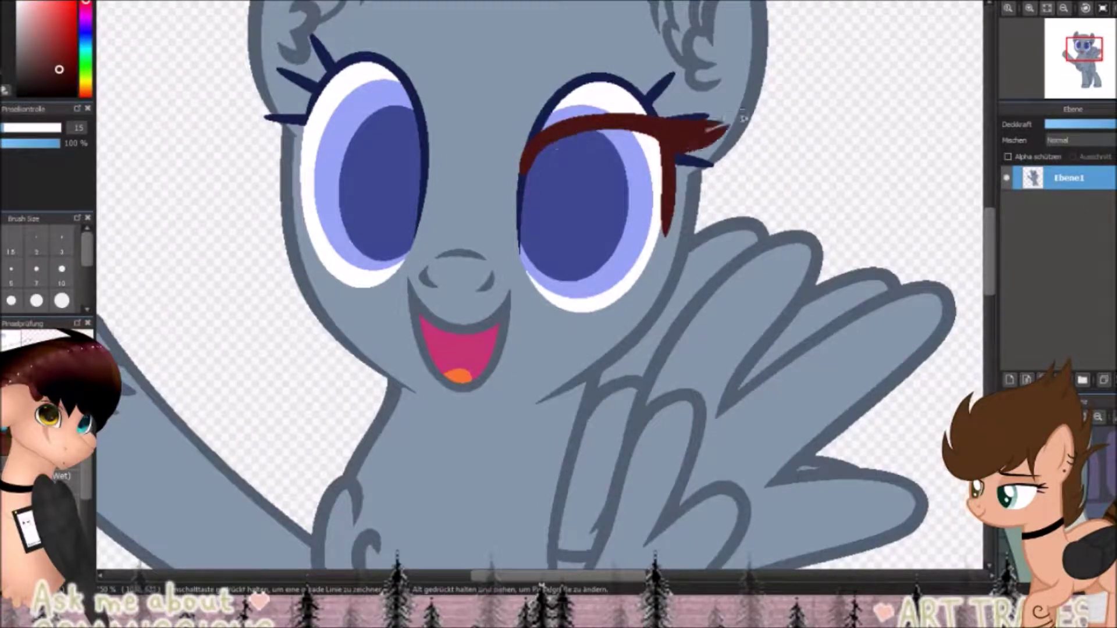
pyautogui.keyDown('alt'); pyautogui.click(743, 111); pyautogui.keyUp('alt')
pyautogui.scroll(3, 675, 111)
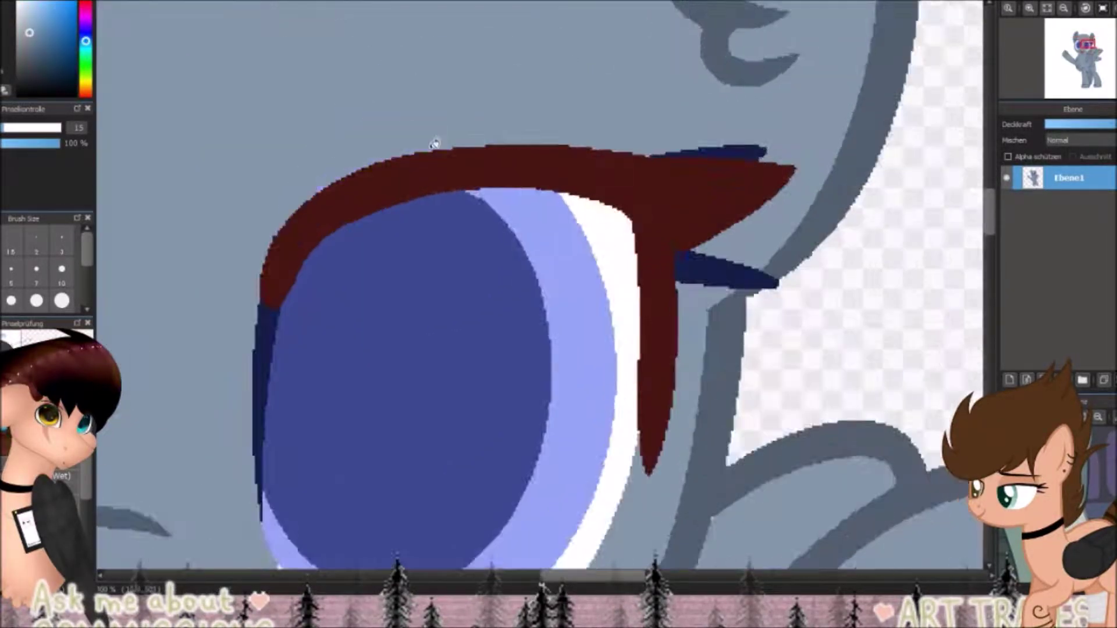
pyautogui.scroll(-2, 822, 109)
pyautogui.hotkey('ctrl', 'z')
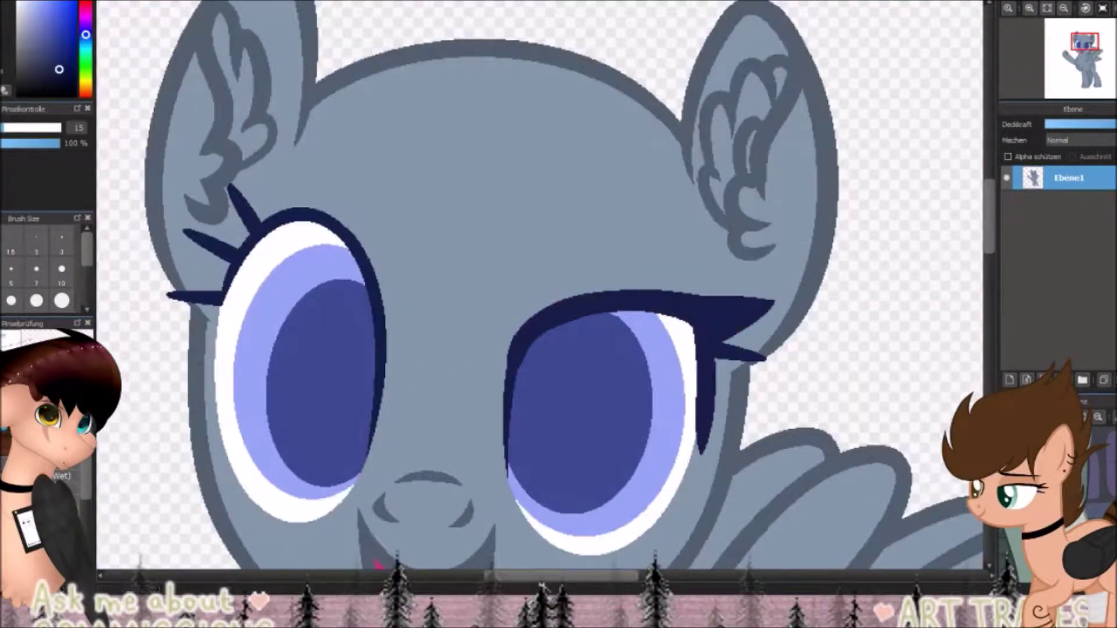
pyautogui.keyDown('alt'); pyautogui.click(520, 342); pyautogui.keyUp('alt')
# Try to copy the finished right eyelid, transform the copy and place it over the left eye
pyautogui.hotkey('ctrl', 'c')
pyautogui.hotkey('ctrl', 'v')
pyautogui.hotkey('ctrl', 't')
pyautogui.click(710, 550)
pyautogui.moveTo(582, 407)
pyautogui.mouseDown()
pyautogui.moveTo(391, 391)
pyautogui.moveTo(301, 406)
pyautogui.mouseUp()
pyautogui.click(943, 568)
pyautogui.scroll(-2, 559, 291)
pyautogui.hotkey('ctrl', 'e')
pyautogui.scroll(2, 521, 319)
pyautogui.moveTo(556, 278); pyautogui.dragTo(302, 272)
pyautogui.moveTo(385, 301)
pyautogui.mouseDown()
pyautogui.moveTo(291, 273)
pyautogui.moveTo(380, 278)
pyautogui.mouseUp()
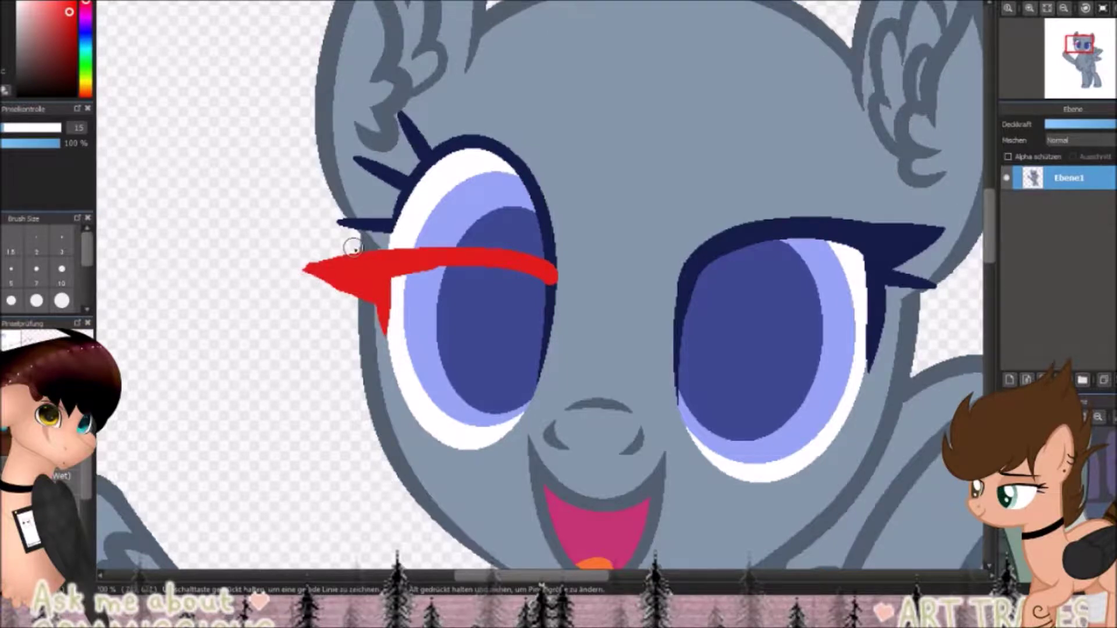
pyautogui.hotkey('ctrl', 'z')
pyautogui.hotkey('ctrl', 'z')
pyautogui.hotkey('ctrl', 'z')
pyautogui.hotkey('ctrl', 'z')
# Draw a red upper eyelid line across the left eye on a new layer and move it slightly upward
pyautogui.moveTo(555, 274)
pyautogui.mouseDown()
pyautogui.moveTo(417, 254)
pyautogui.moveTo(554, 290)
pyautogui.mouseUp()
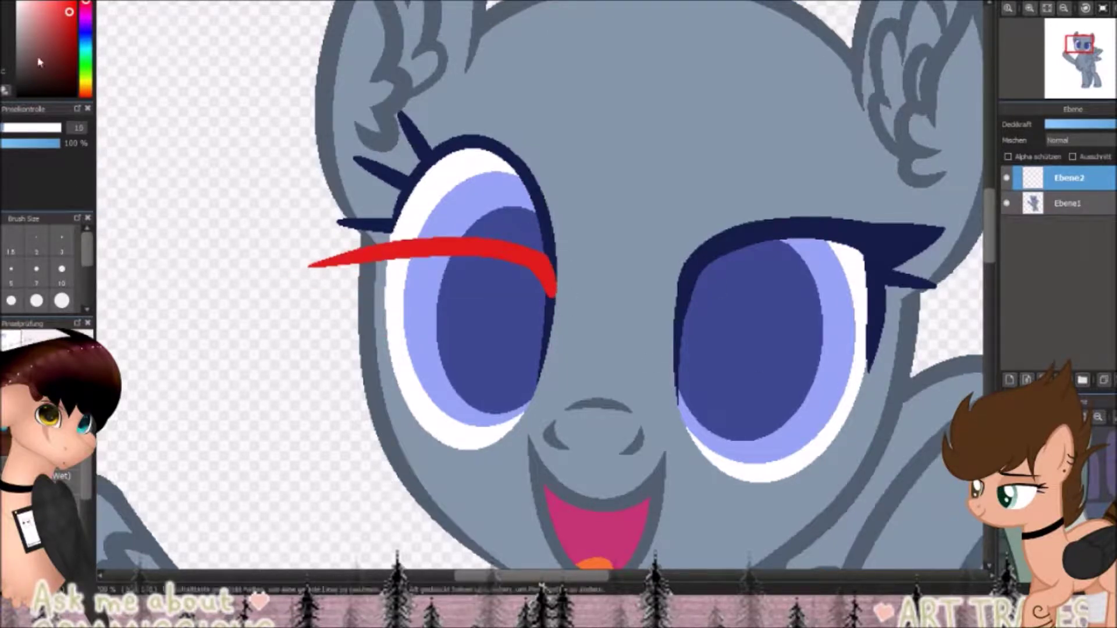
pyautogui.hotkey('ctrl', 't')
pyautogui.moveTo(418, 257); pyautogui.dragTo(419, 243)
pyautogui.press('Return')
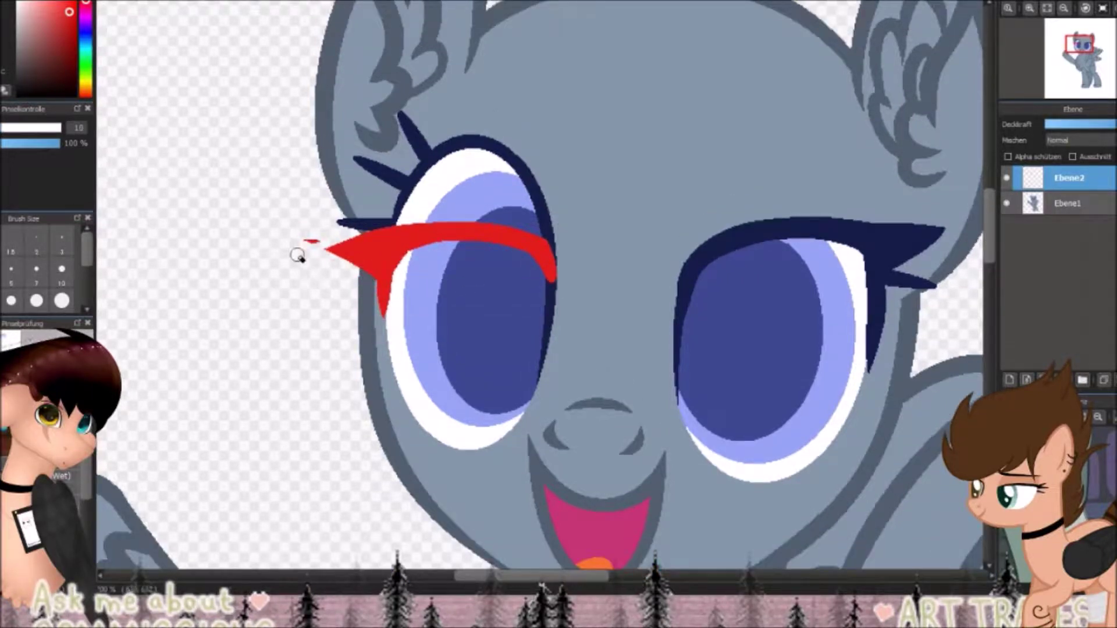
# Add a lower lash to the red eyelid and paint out the old lashes and eye area above it in body colour
pyautogui.keyDown('alt'); pyautogui.click(606, 169); pyautogui.keyUp('alt')
pyautogui.keyDown('alt'); pyautogui.click(340, 288); pyautogui.keyUp('alt')
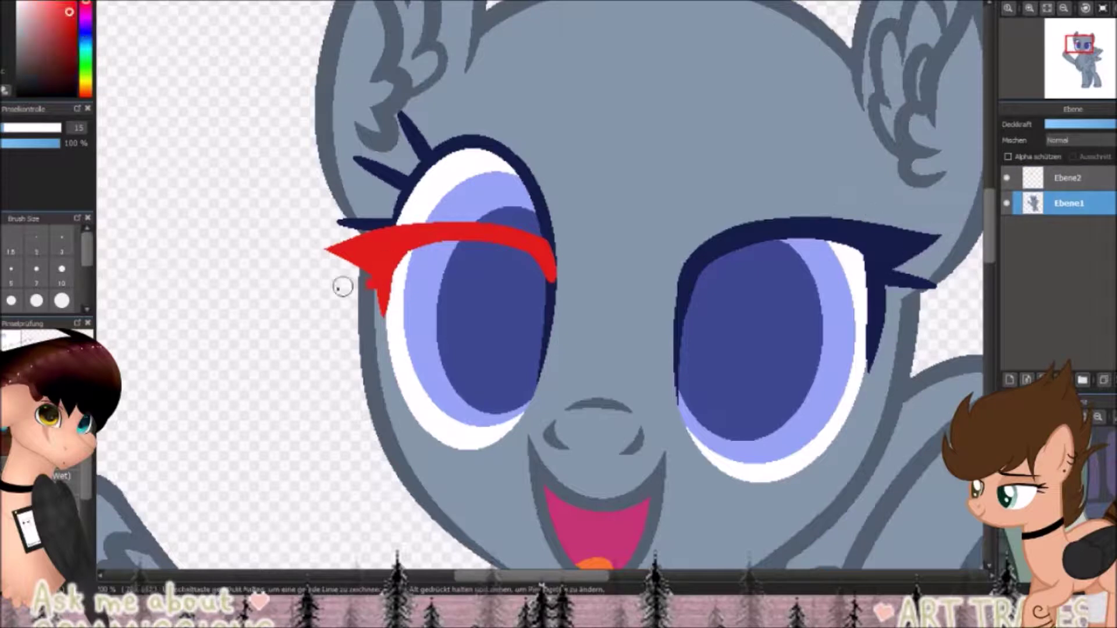
pyautogui.keyDown('alt'); pyautogui.click(247, 117); pyautogui.keyUp('alt')
pyautogui.moveTo(442, 198); pyautogui.dragTo(521, 172)
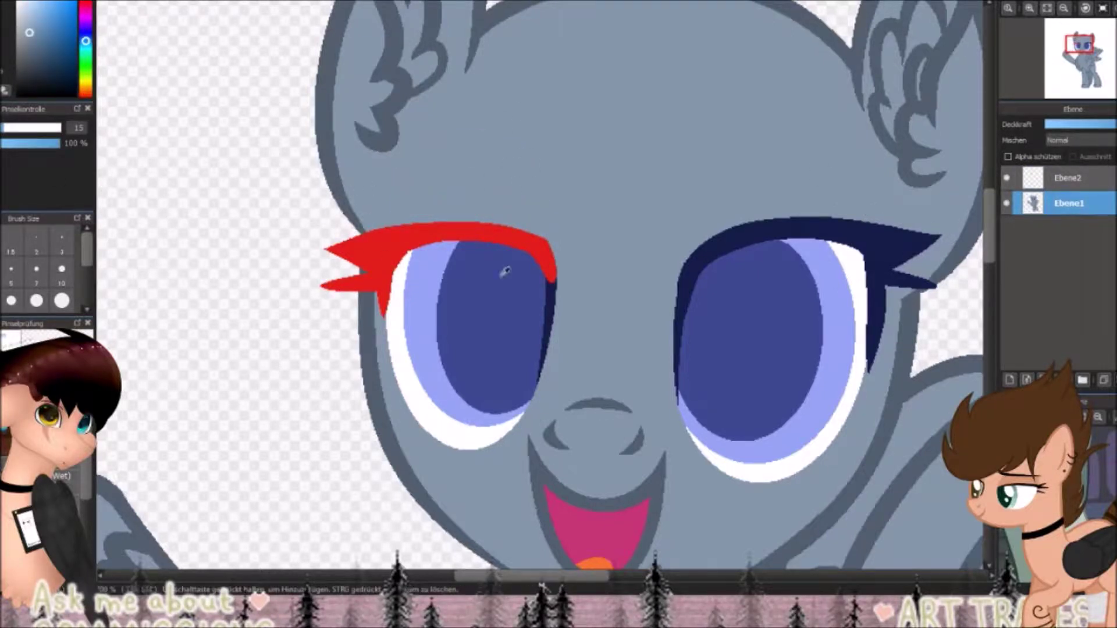
# Recolour the left eye's red eyelid navy to match the right eye and merge its layer down
pyautogui.keyDown('alt'); pyautogui.click(808, 228); pyautogui.keyUp('alt')
pyautogui.hotkey('ctrl', 'z')
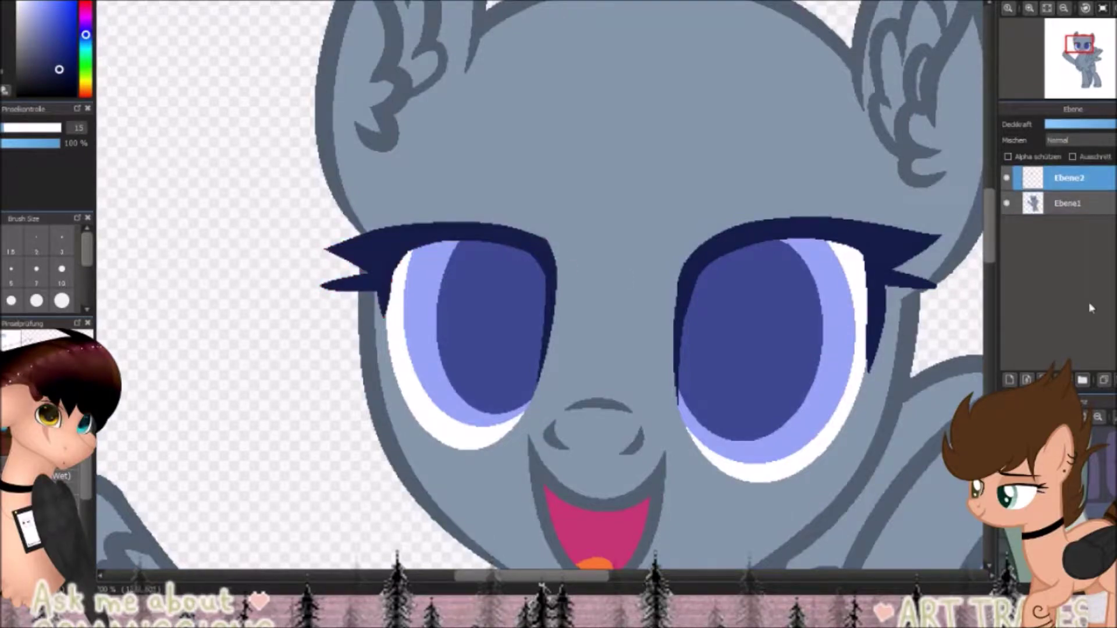
pyautogui.hotkey('ctrl', 'e')
pyautogui.scroll(-3, 680, 239)
# Paint a white highlight streak and three round white highlights in each eye
pyautogui.scroll(4, 681, 239)
pyautogui.moveTo(625, 241); pyautogui.dragTo(725, 224)
pyautogui.click(704, 279)
pyautogui.click(649, 289)
pyautogui.click(675, 265)
pyautogui.moveTo(314, 236); pyautogui.dragTo(422, 235)
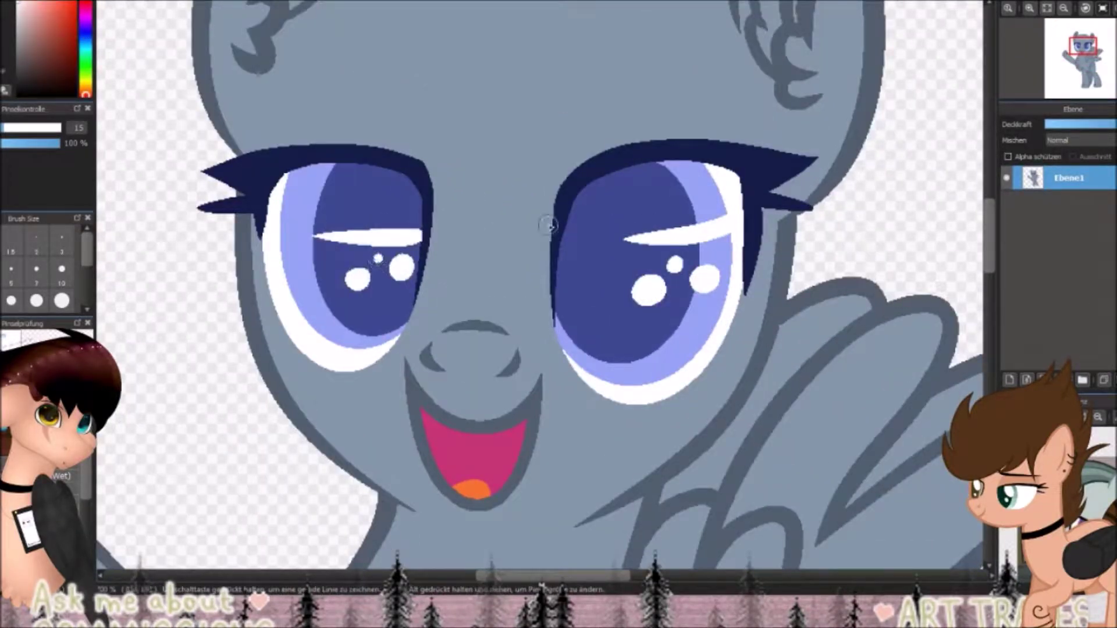
# On a new layer, add translucent white curved reflections across both lower irises and merge the layer down
pyautogui.hotkey('ctrl', 'shift', 'n')
pyautogui.moveTo(695, 349); pyautogui.dragTo(576, 365)
pyautogui.moveTo(309, 326); pyautogui.dragTo(410, 318)
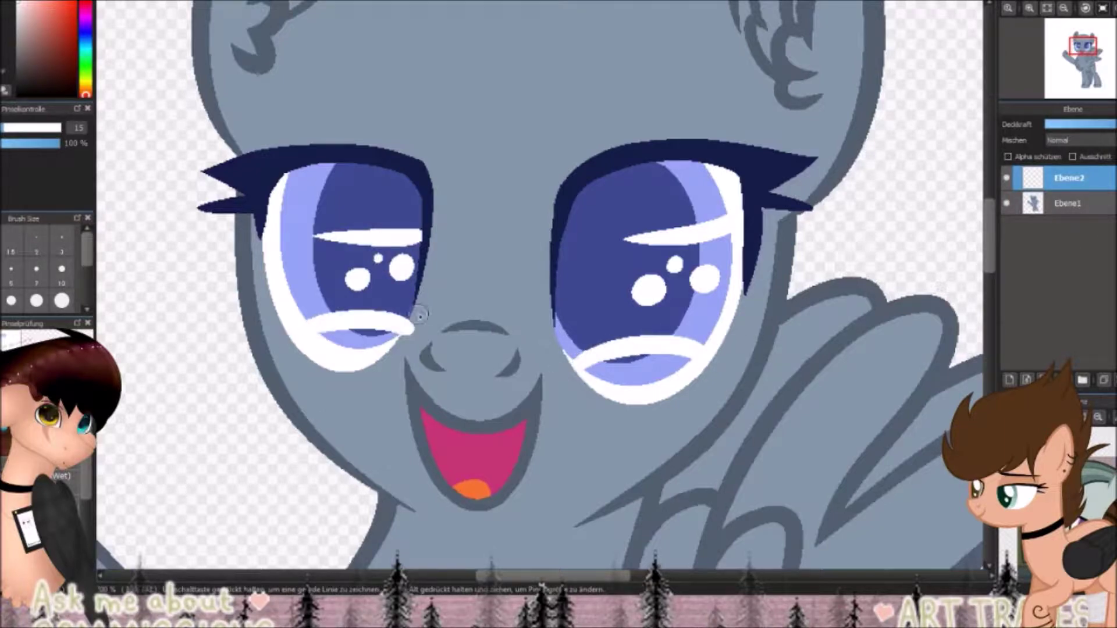
pyautogui.hotkey('ctrl', '-')
pyautogui.hotkey('ctrl', 'e')
pyautogui.hotkey('ctrl', '-')
# Sketch the windswept mane and the tail in thin dark red lines on a new layer, using a size 7 brush
pyautogui.hotkey('ctrl', 'shift', 'n')
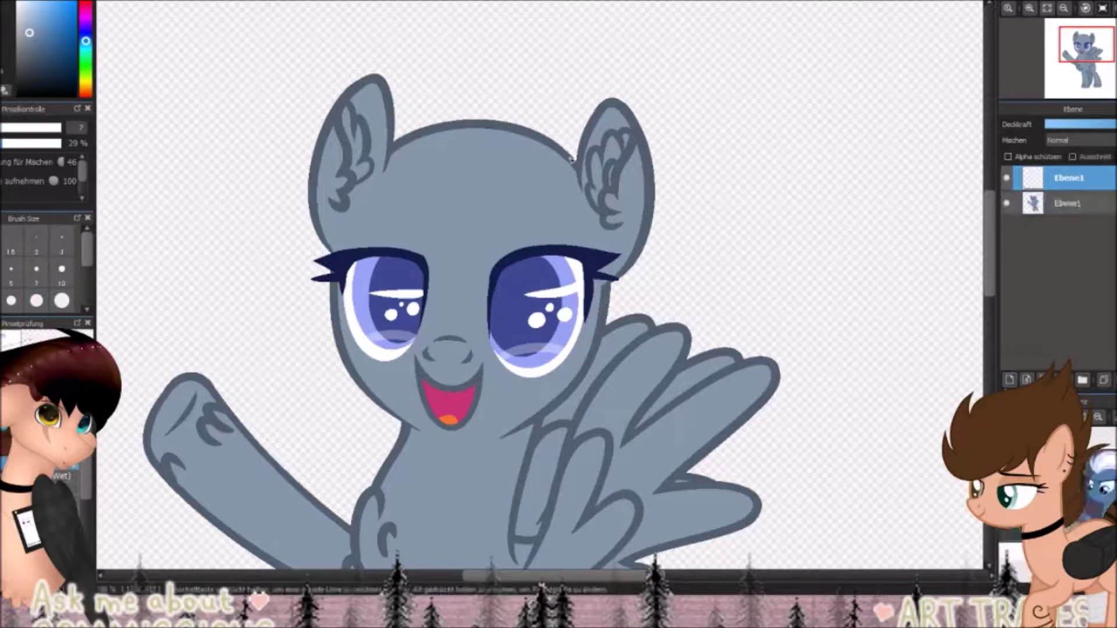
pyautogui.moveTo(576, 160)
pyautogui.mouseDown()
pyautogui.moveTo(357, 340)
pyautogui.moveTo(326, 106)
pyautogui.moveTo(578, 52)
pyautogui.mouseUp()
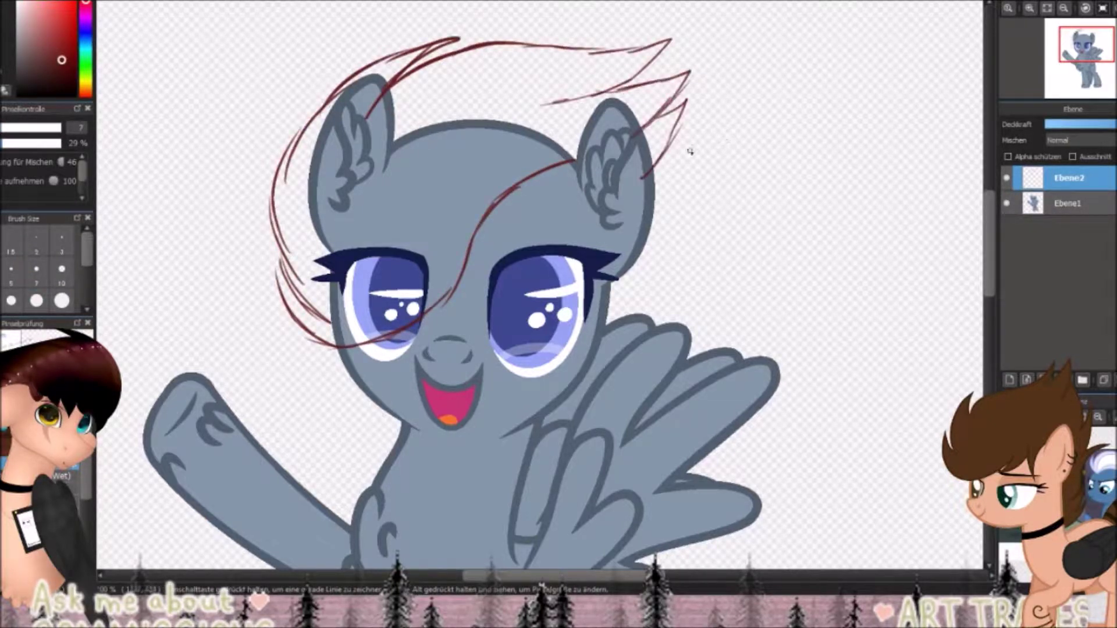
pyautogui.moveTo(631, 186); pyautogui.dragTo(634, 289)
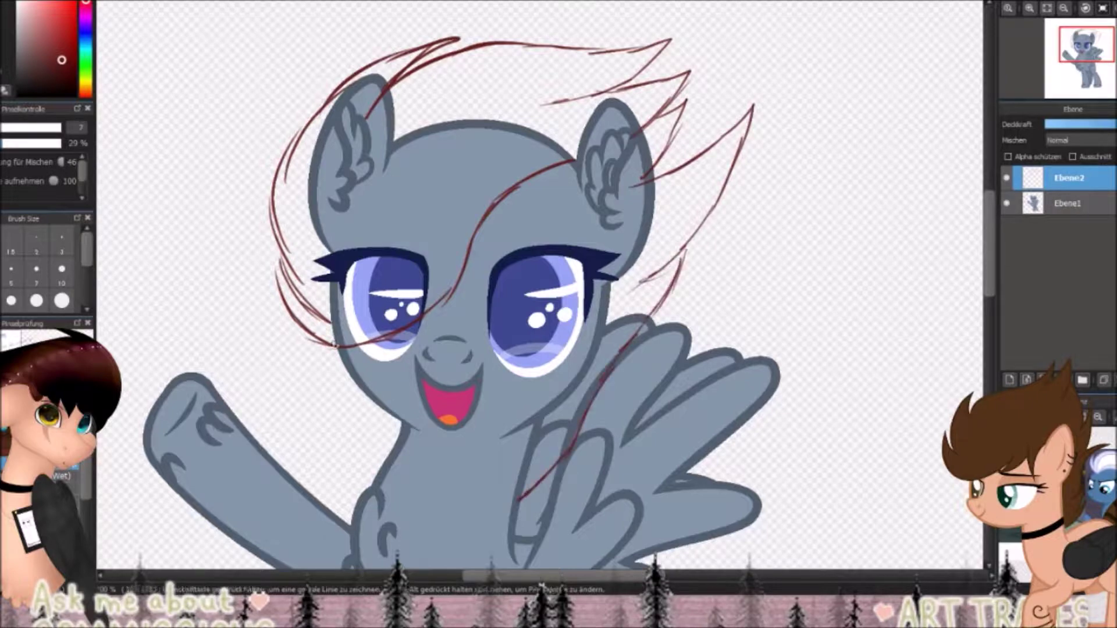
pyautogui.moveTo(605, 546)
pyautogui.mouseDown()
pyautogui.moveTo(531, 484)
pyautogui.moveTo(511, 263)
pyautogui.moveTo(675, 215)
pyautogui.mouseUp()
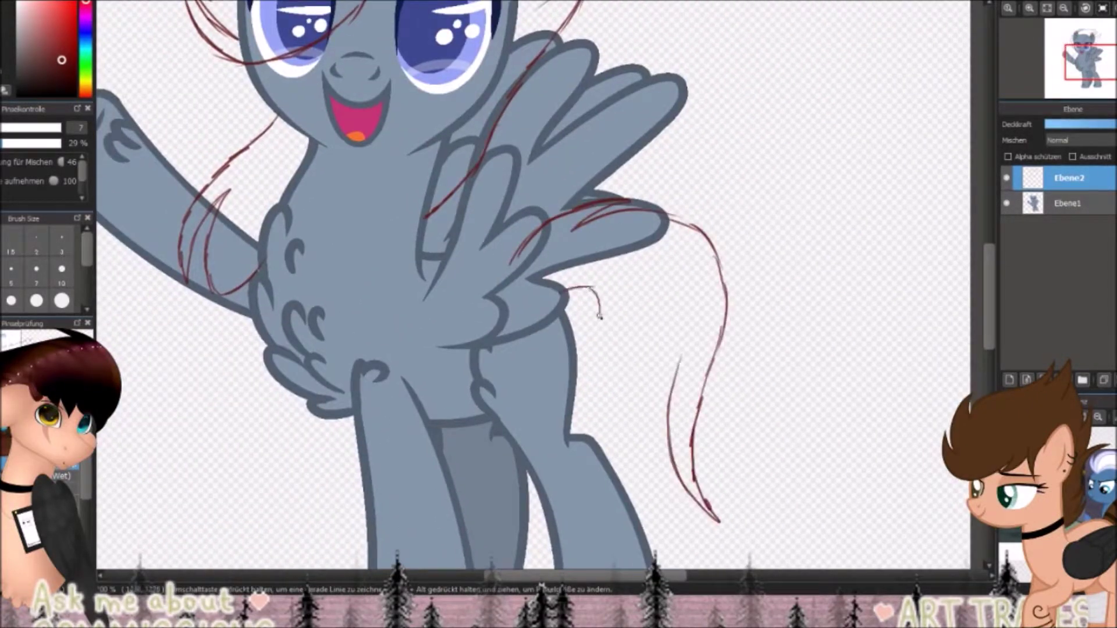
pyautogui.scroll(-3, 670, 489)
# Ink the forelock's curve over the sketch on a new layer in dark red with a size 15 brush
pyautogui.click(1010, 379)
pyautogui.moveTo(288, 337)
pyautogui.mouseDown()
pyautogui.moveTo(616, 120)
pyautogui.moveTo(608, 437)
pyautogui.mouseUp()
pyautogui.hotkey('ctrl', 'z')
pyautogui.press('Delete')
pyautogui.press('h')
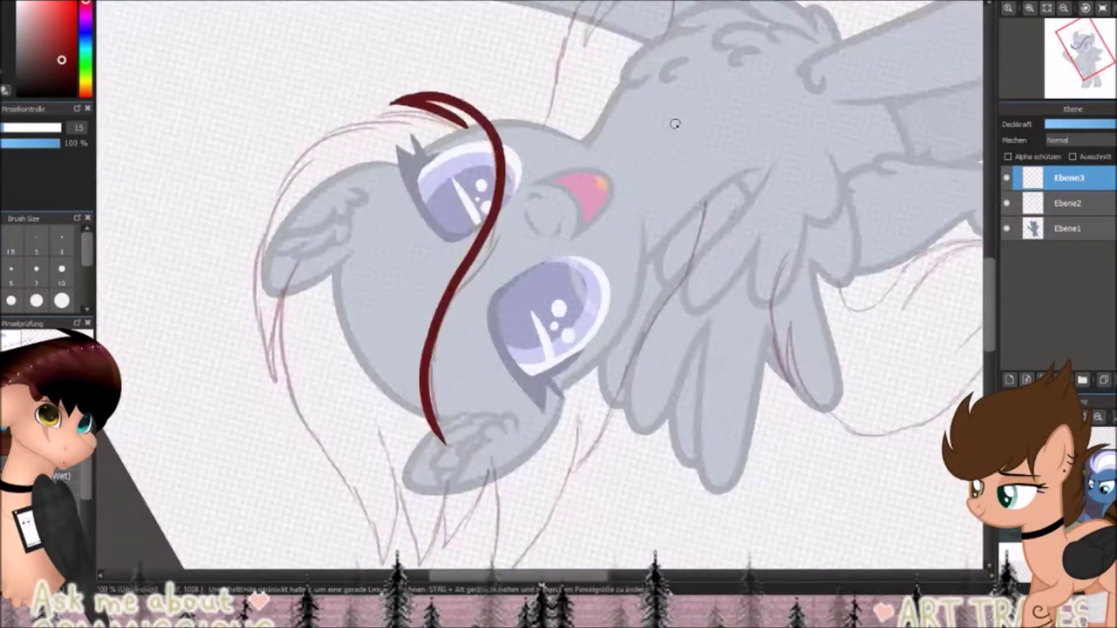
# Ink the mane's outer outline, its pointed back strands and the locks falling beside the neck
pyautogui.hotkey('ctrl', '0')
pyautogui.moveTo(367, 297); pyautogui.dragTo(474, 16)
pyautogui.moveTo(408, 364); pyautogui.dragTo(303, 569)
pyautogui.scroll(-5, 523, 349)
pyautogui.scroll(5, 524, 349)
pyautogui.moveTo(323, 169)
pyautogui.mouseDown()
pyautogui.moveTo(634, 96)
pyautogui.moveTo(567, 264)
pyautogui.mouseUp()
pyautogui.scroll(-5, 596, 244)
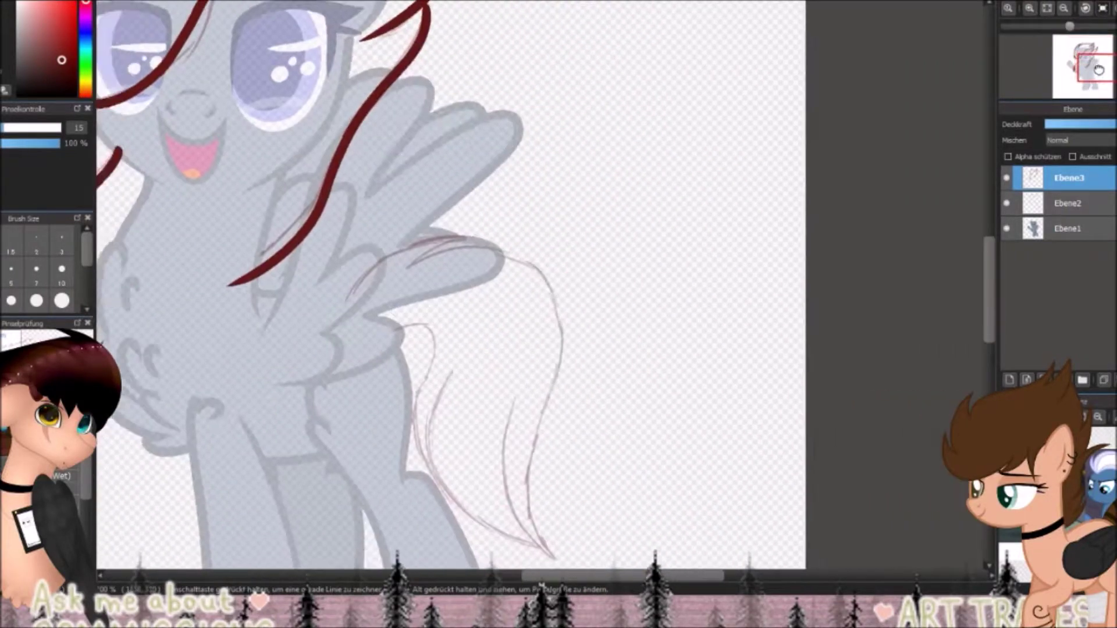
# Ink the tail outline with its pointed tips over the sketch and delete the sketch layer
pyautogui.moveTo(438, 189); pyautogui.dragTo(474, 265)
pyautogui.moveTo(525, 314); pyautogui.dragTo(541, 385)
pyautogui.moveTo(505, 232); pyautogui.dragTo(561, 418)
pyautogui.moveTo(528, 317); pyautogui.dragTo(605, 423)
pyautogui.moveTo(550, 110); pyautogui.dragTo(609, 425)
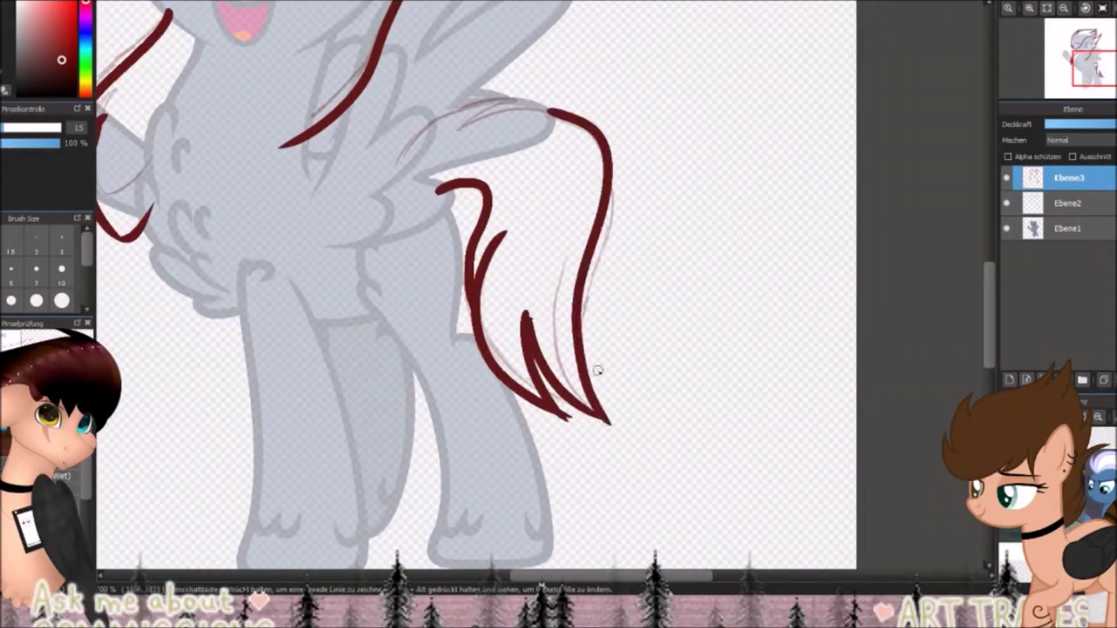
pyautogui.press('Delete')
# Clean up and sharpen the mane's strand tips and line joints with a size 10 brush
pyautogui.scroll(-3, 171, 174)
pyautogui.scroll(3, 503, 82)
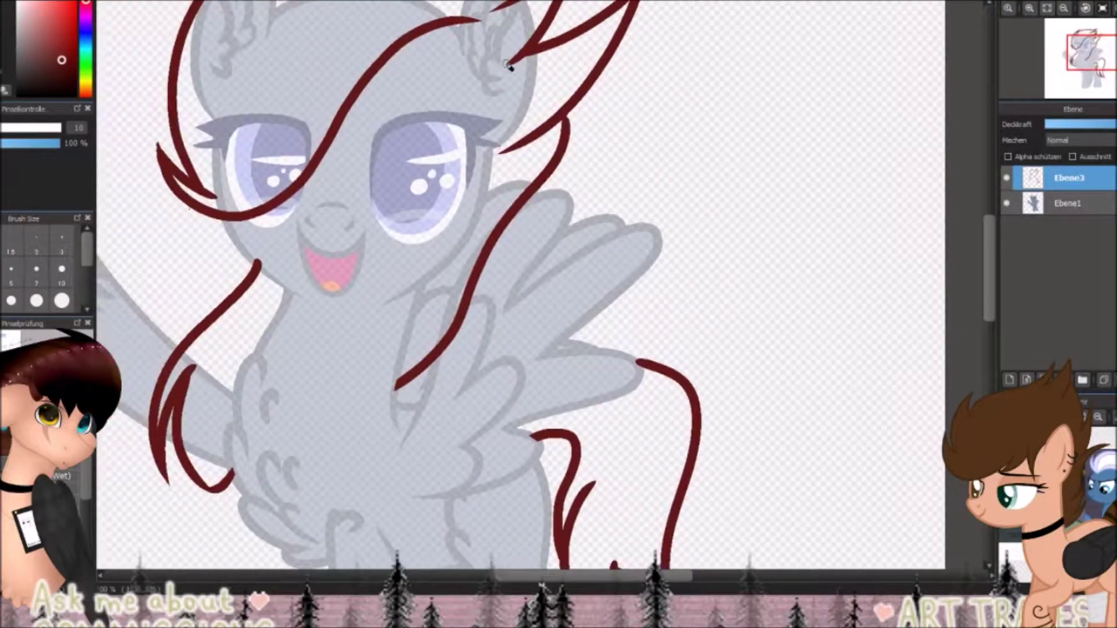
pyautogui.moveTo(496, 11); pyautogui.dragTo(578, 129)
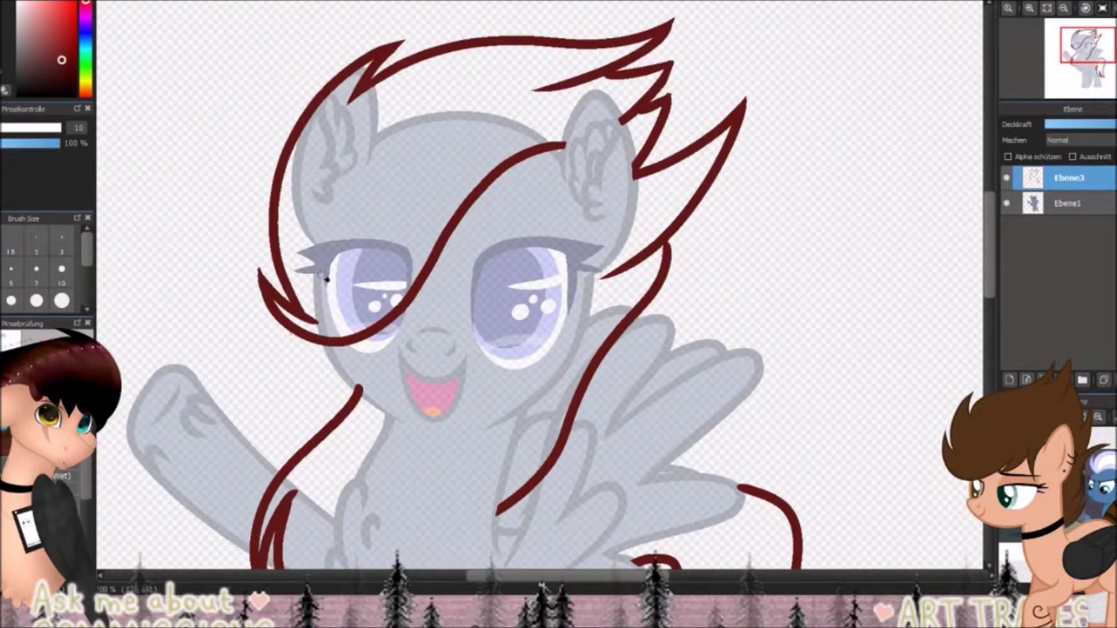
pyautogui.scroll(-3, 370, 185)
pyautogui.scroll(-3, 772, 339)
pyautogui.hscroll(3, 467, 286)
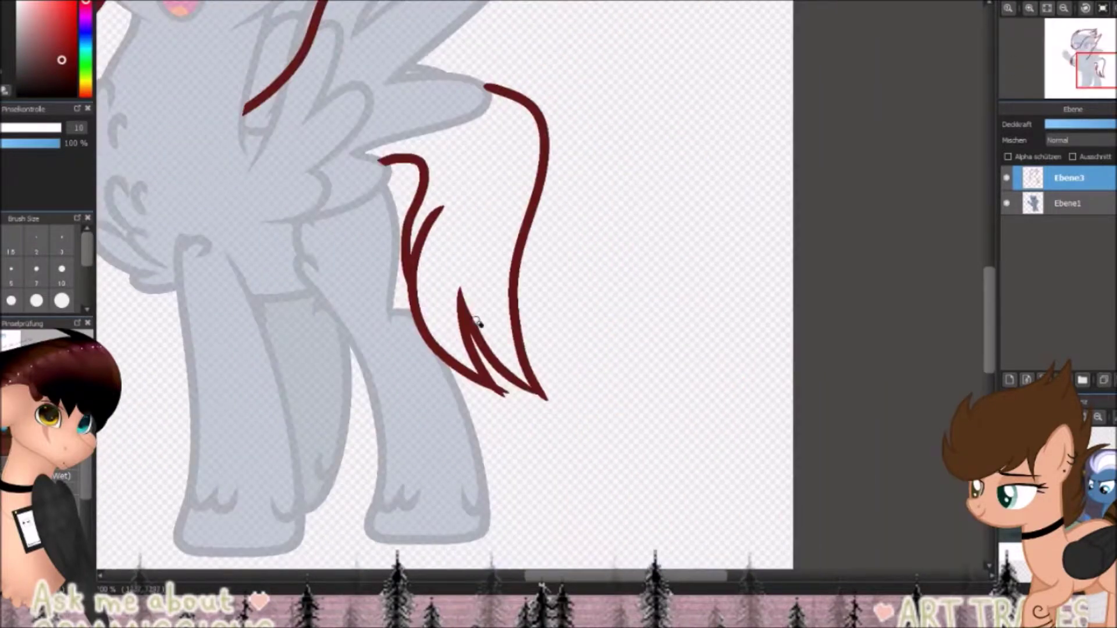
pyautogui.scroll(5, 476, 182)
pyautogui.hscroll(-3, 476, 182)
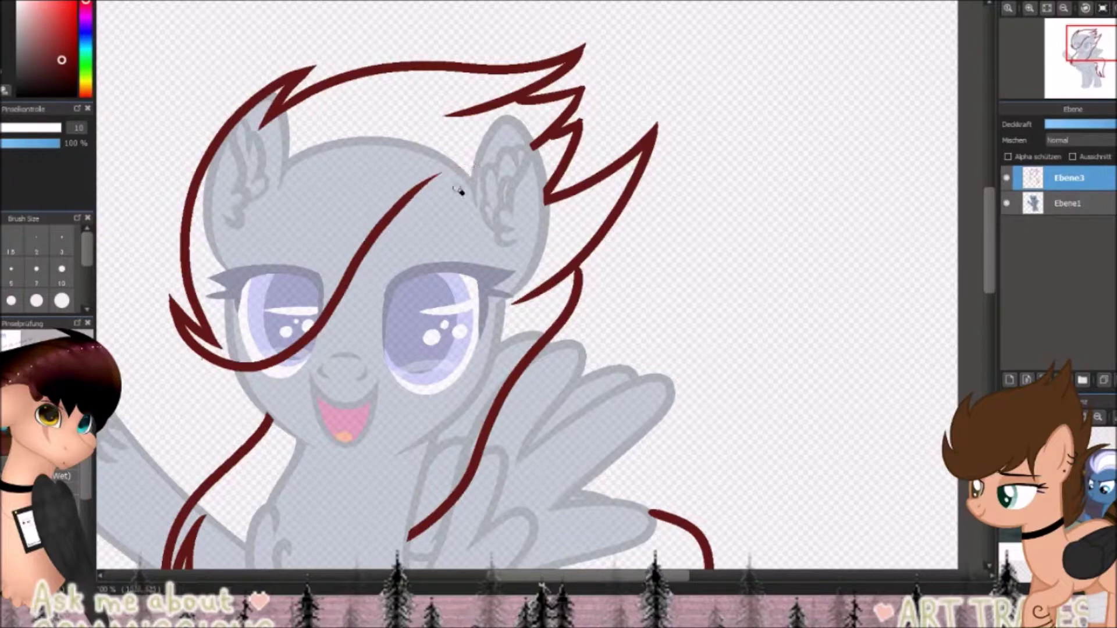
# Draw a second, shorter pointed forelock strand between the main fringe and the right ear
pyautogui.moveTo(471, 170)
pyautogui.mouseDown()
pyautogui.moveTo(472, 209)
pyautogui.moveTo(415, 252)
pyautogui.mouseUp()
pyautogui.hotkey('ctrl', 'z')
pyautogui.hotkey('ctrl', 'z')
pyautogui.moveTo(442, 173)
pyautogui.mouseDown()
pyautogui.moveTo(381, 274)
pyautogui.moveTo(399, 291)
pyautogui.mouseUp()
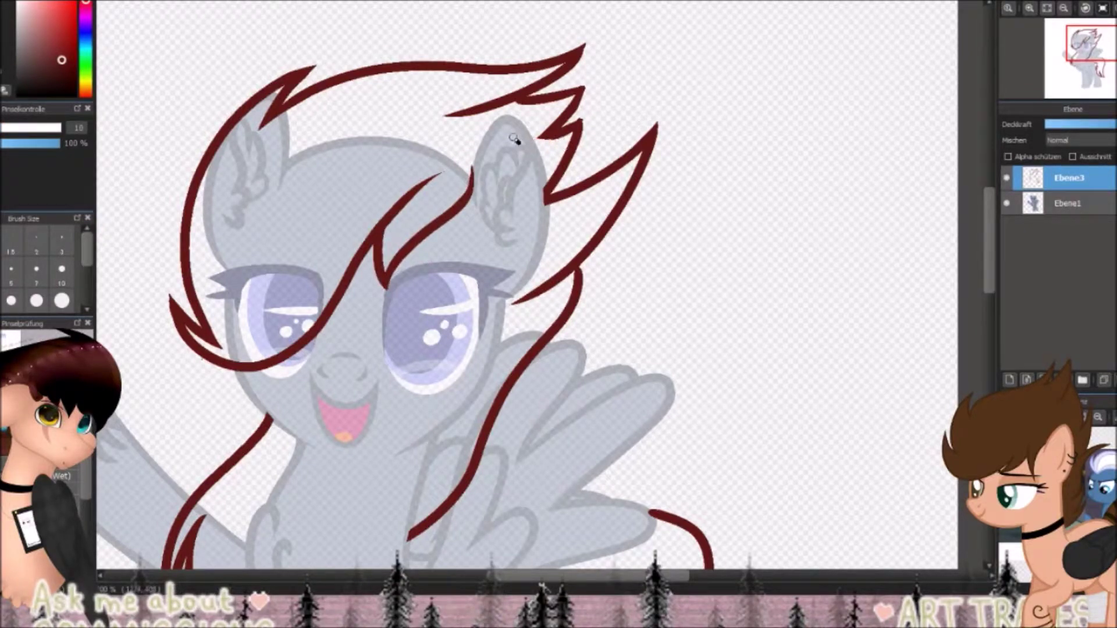
pyautogui.scroll(5, 579, 75)
pyautogui.scroll(-3, 741, 299)
# Restore the body layer to full opacity and lower the opacity of the mane and tail line layer
pyautogui.scroll(-5, 740, 299)
pyautogui.hscroll(-3, 740, 299)
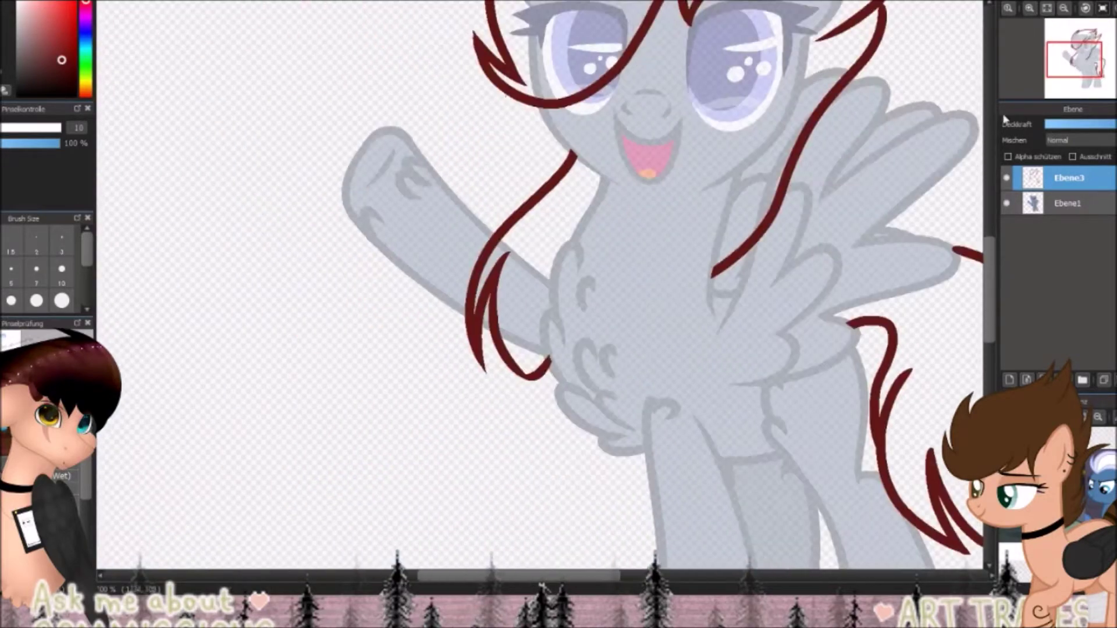
pyautogui.moveTo(1086, 121); pyautogui.dragTo(1076, 124)
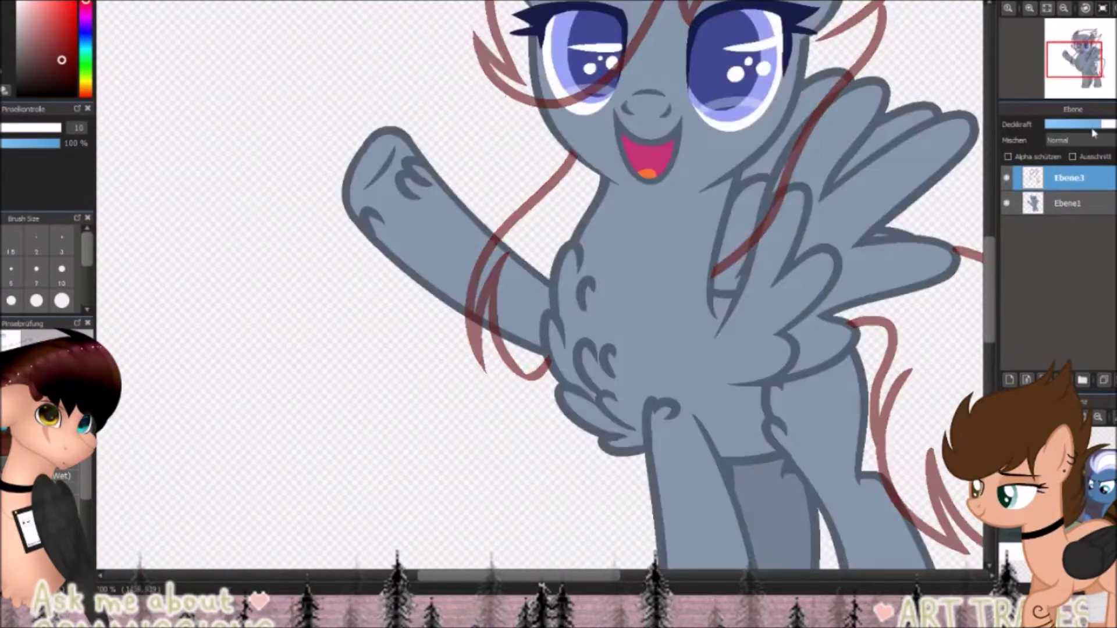
# Sharpen the mane's strand tips and erase the mane lines that overlap the right ear and head outline
pyautogui.scroll(5, 480, 406)
pyautogui.scroll(-6, 481, 406)
pyautogui.scroll(6, 626, 95)
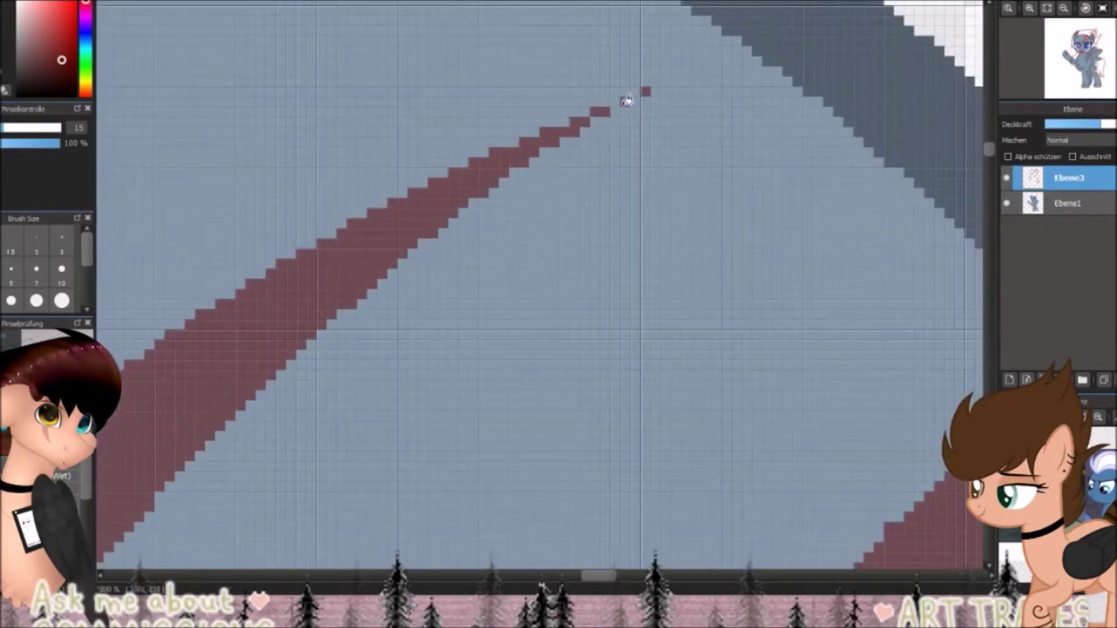
pyautogui.scroll(-5, 235, 79)
pyautogui.scroll(5, 465, 84)
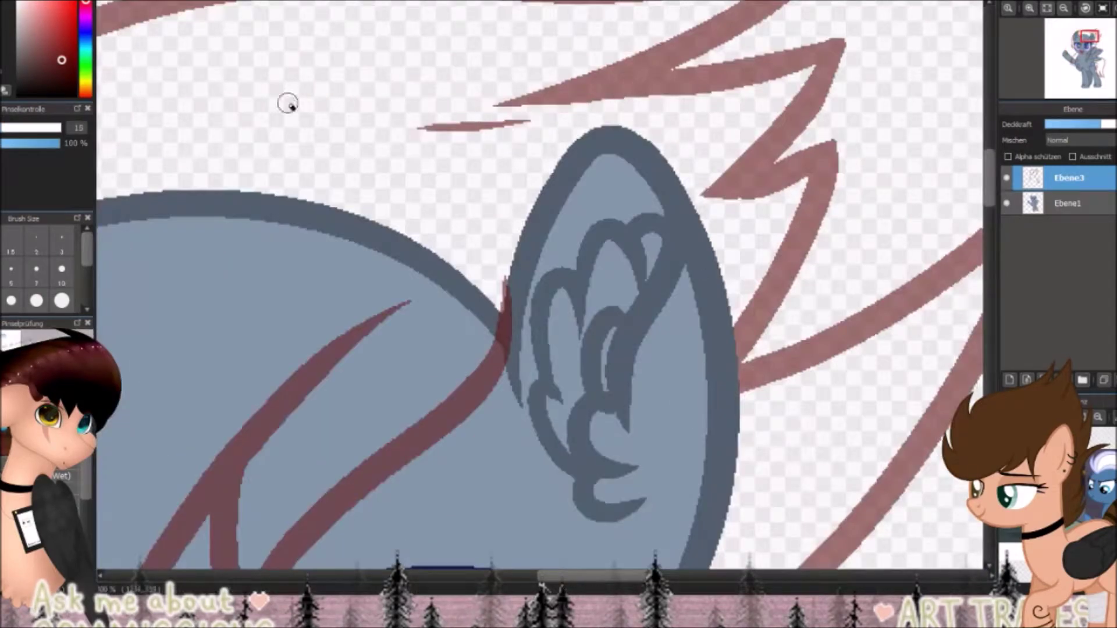
pyautogui.moveTo(762, 199)
pyautogui.mouseDown()
pyautogui.moveTo(686, 214)
pyautogui.moveTo(524, 145)
pyautogui.moveTo(314, 256)
pyautogui.moveTo(353, 256)
pyautogui.mouseUp()
pyautogui.hotkey('ctrl', 'z')
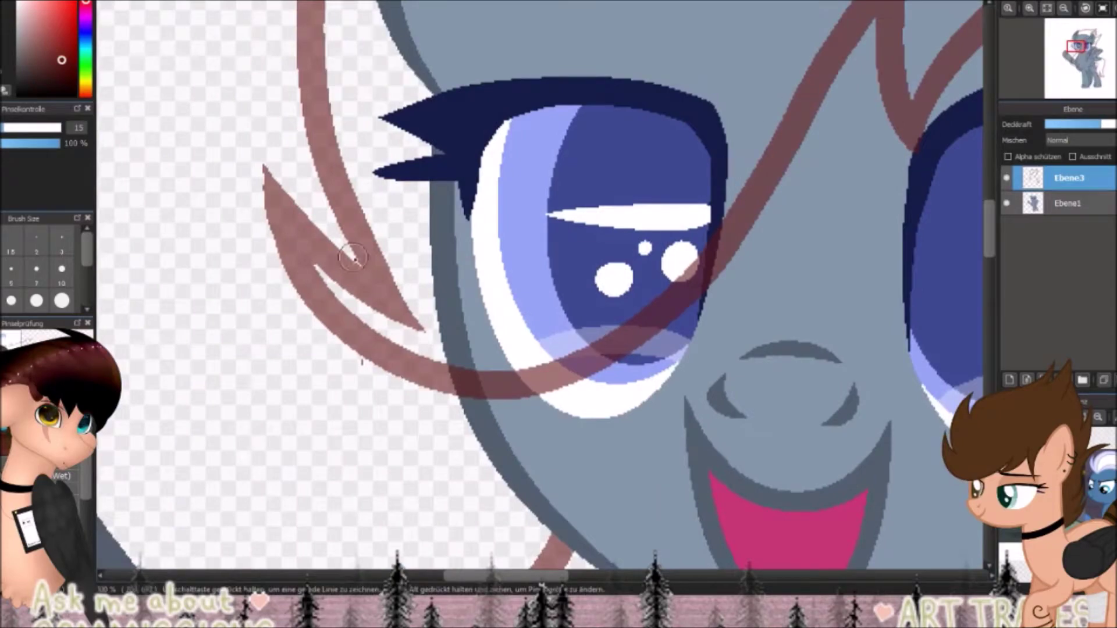
# Sharpen the tail's pointed tips and erase the tail line where it crosses the hind leg
pyautogui.scroll(-10, 357, 362)
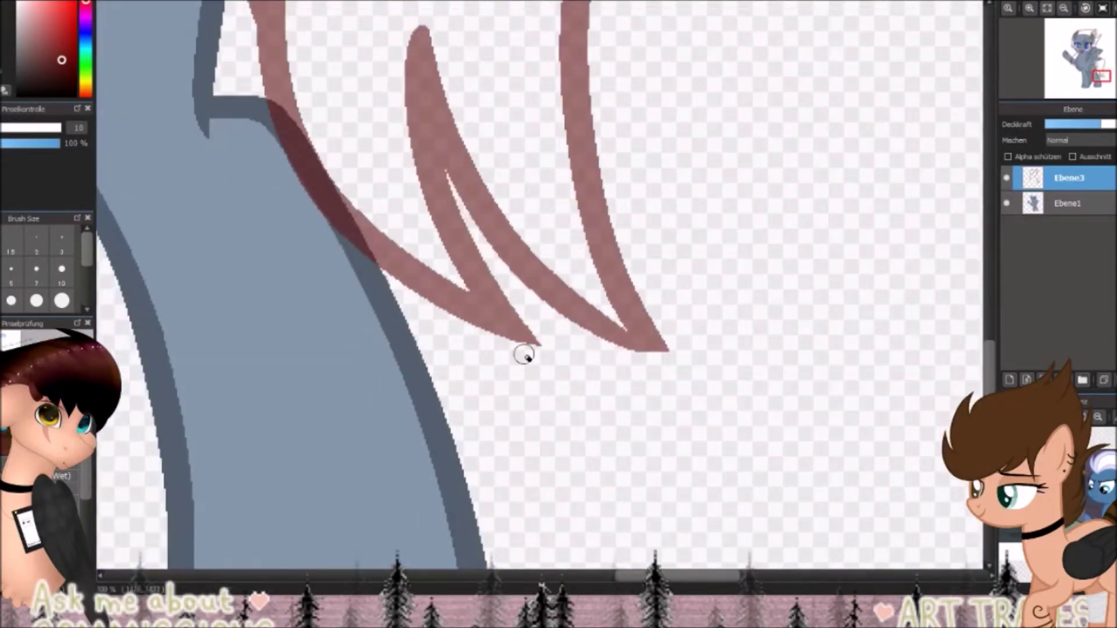
pyautogui.scroll(-5, 691, 242)
pyautogui.scroll(5, 442, 124)
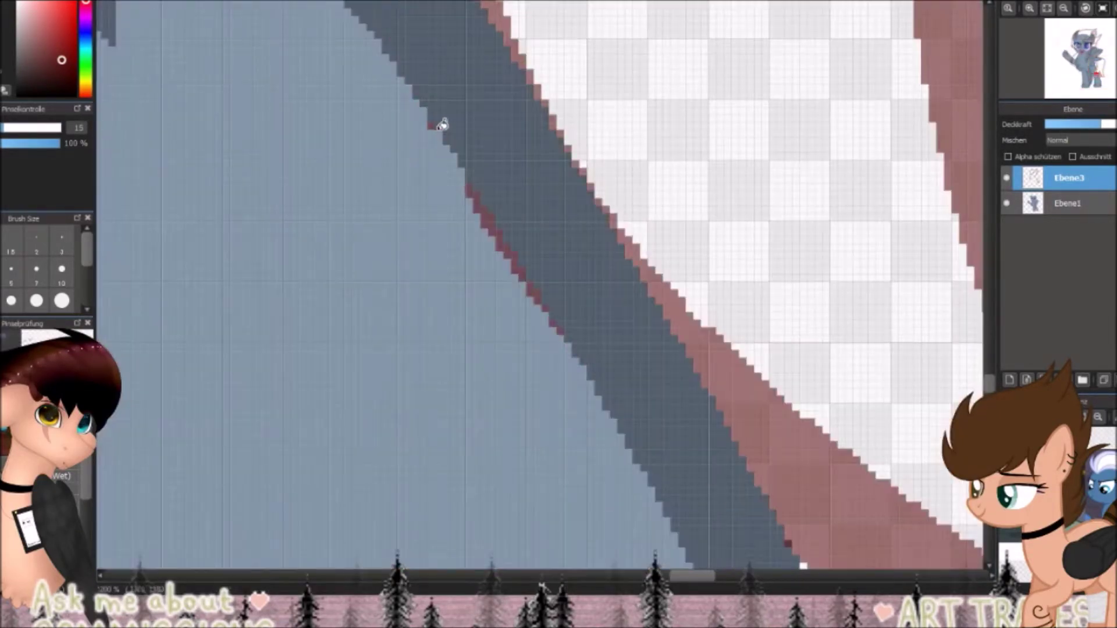
pyautogui.scroll(-5, 762, 514)
pyautogui.scroll(5, 475, 333)
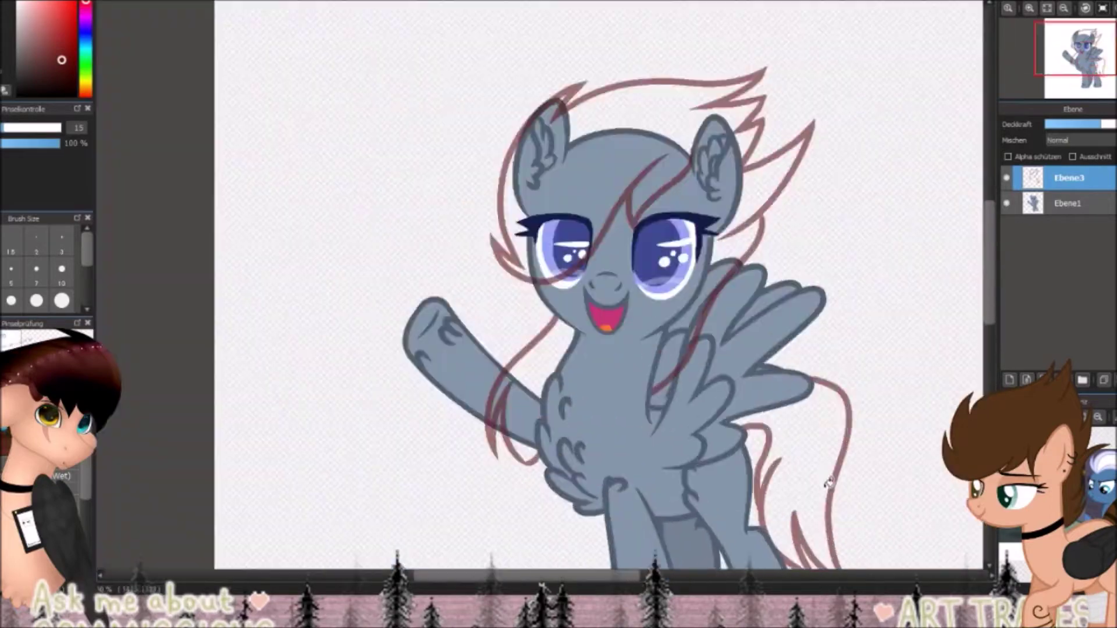
# Restore the mane and tail layer to full opacity and fill the lower mane lock beside the chest with red
pyautogui.scroll(-3, 475, 333)
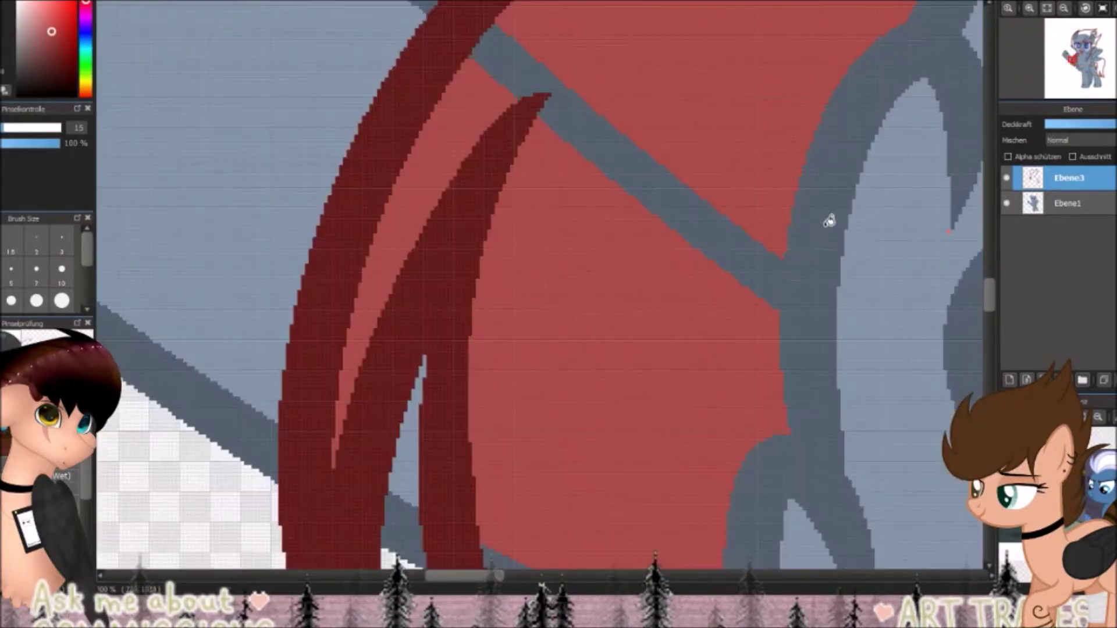
pyautogui.scroll(3, 561, 423)
pyautogui.scroll(-3, 561, 423)
pyautogui.scroll(3, 654, 299)
pyautogui.moveTo(673, 250); pyautogui.dragTo(635, 349)
pyautogui.scroll(-3, 636, 349)
pyautogui.scroll(3, 470, 263)
pyautogui.scroll(-5, 470, 263)
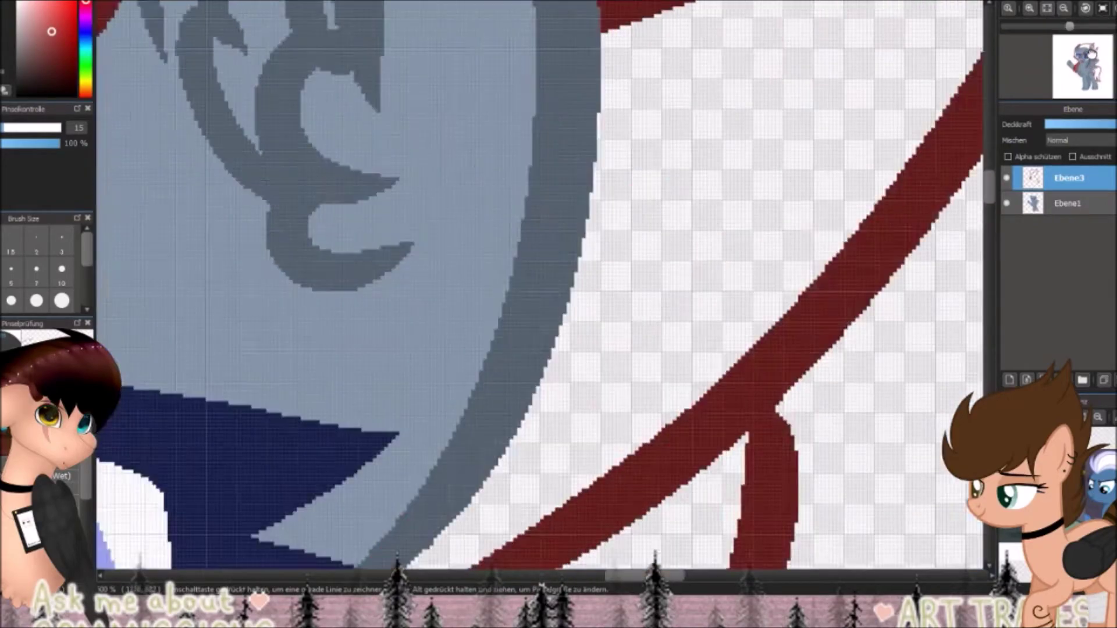
# Fill the fringe and upper mane with red, covering the left ear and the leftover gaps
pyautogui.scroll(4, 718, 512)
pyautogui.scroll(-3, 737, 192)
pyautogui.scroll(4, 294, 369)
pyautogui.scroll(-3, 332, 522)
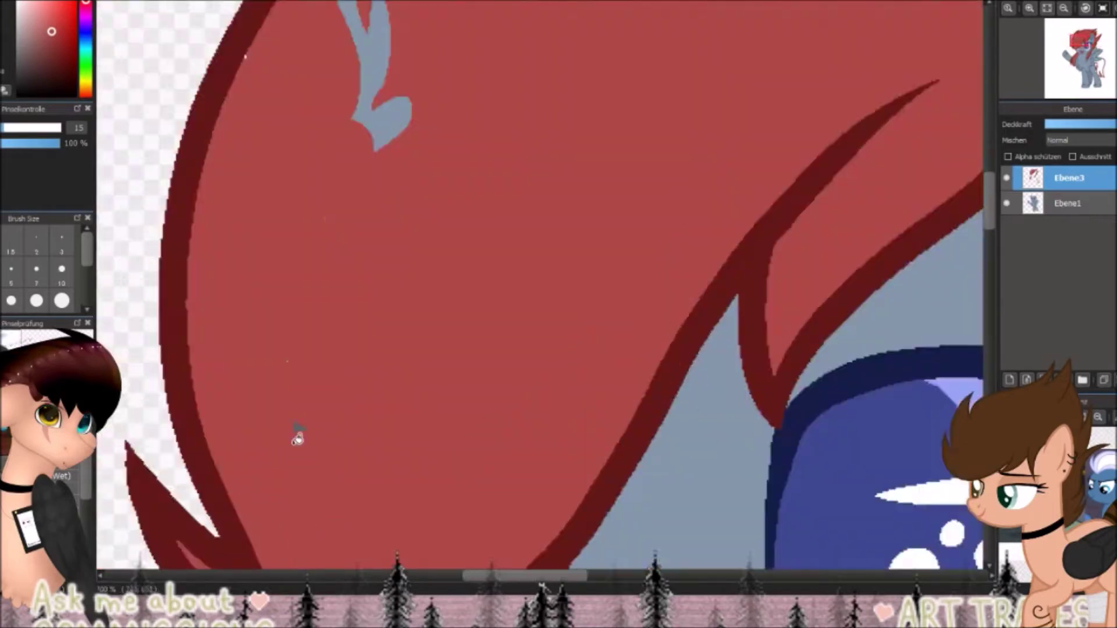
pyautogui.scroll(4, 331, 204)
pyautogui.scroll(-4, 341, 112)
pyautogui.scroll(4, 281, 184)
# Fill the tail and remaining mane areas with red, and set the brush size to 7
pyautogui.scroll(2, 282, 185)
pyautogui.scroll(-5, 623, 148)
pyautogui.scroll(3, 672, 402)
pyautogui.scroll(4, 672, 402)
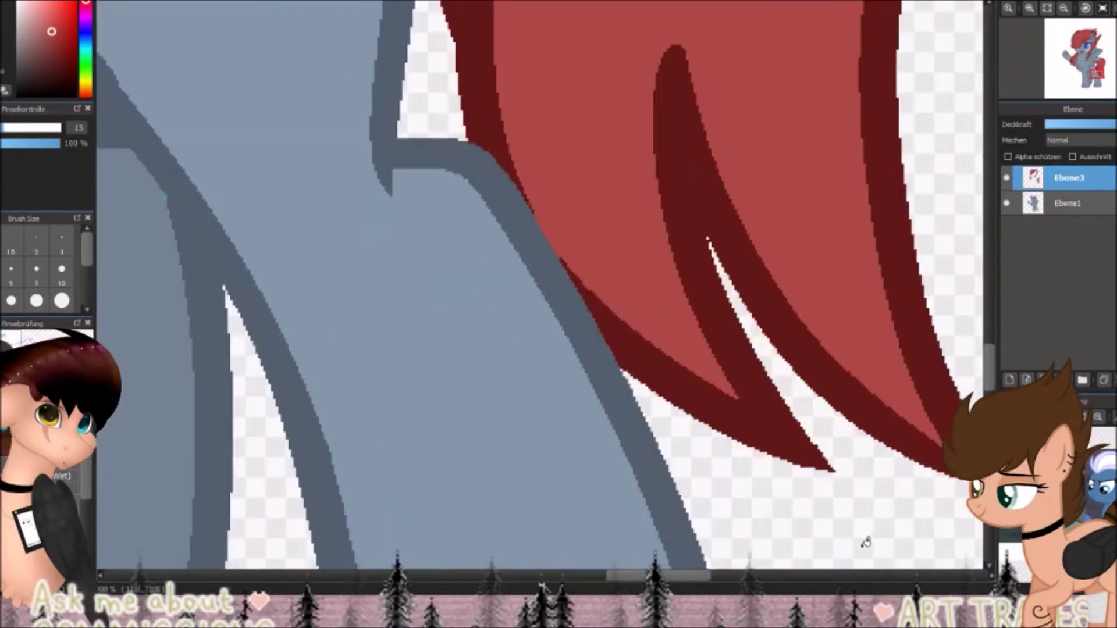
pyautogui.scroll(-5, 672, 402)
pyautogui.scroll(3, 547, 181)
pyautogui.scroll(-1, 547, 182)
pyautogui.scroll(1, 547, 181)
pyautogui.click(44, 269)
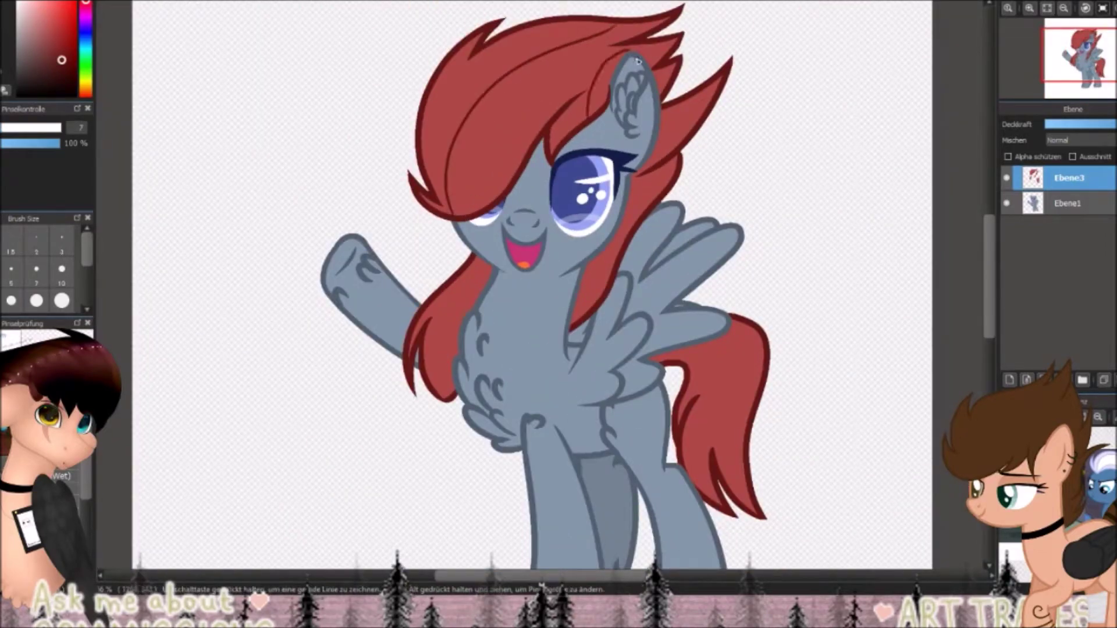
pyautogui.moveTo(624, 245); pyautogui.dragTo(553, 270)
pyautogui.moveTo(481, 251); pyautogui.dragTo(430, 358)
pyautogui.moveTo(472, 329); pyautogui.dragTo(446, 395)
pyautogui.moveTo(739, 488); pyautogui.dragTo(717, 329)
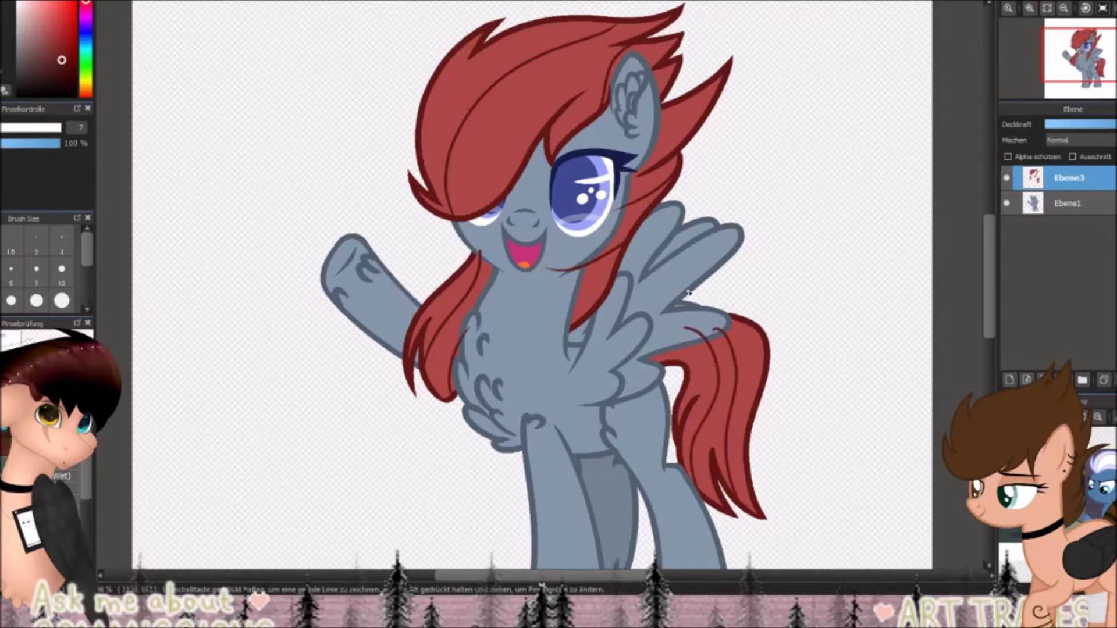
pyautogui.hotkey('ctrl', 'z')
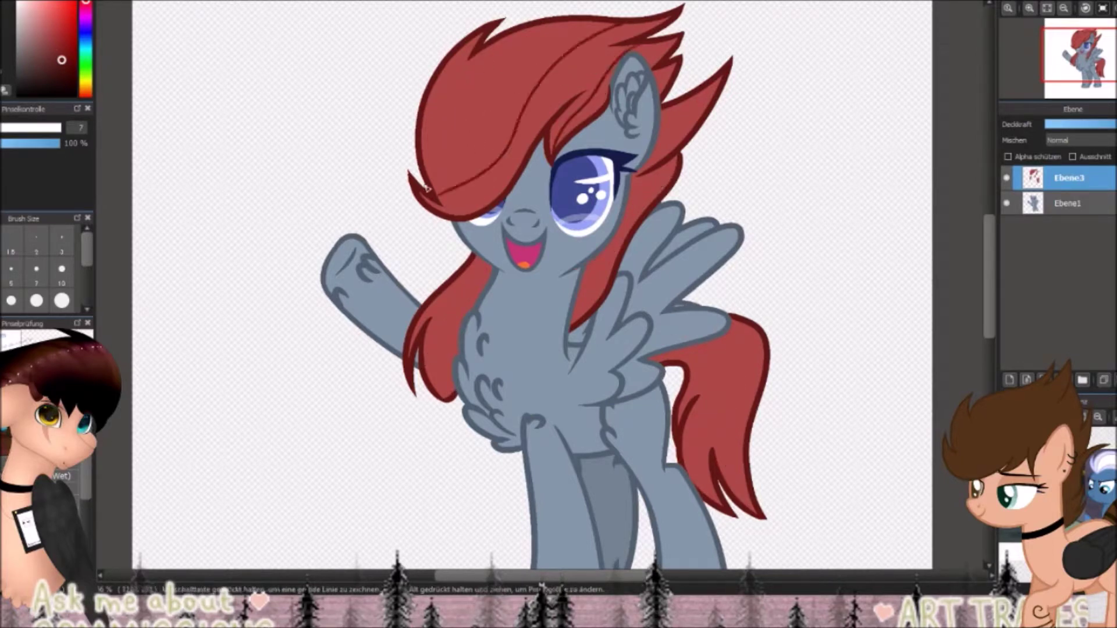
# Draw thin dark red strand lines through the fringe, lower mane locks and tail with the size 7 brush
pyautogui.moveTo(427, 178); pyautogui.dragTo(504, 65)
pyautogui.moveTo(605, 280); pyautogui.dragTo(553, 299)
pyautogui.moveTo(740, 483); pyautogui.dragTo(695, 331)
pyautogui.moveTo(710, 490); pyautogui.dragTo(663, 346)
pyautogui.hotkey('ctrl', 'z')
pyautogui.moveTo(490, 253); pyautogui.dragTo(429, 379)
pyautogui.moveTo(469, 339); pyautogui.dragTo(448, 394)
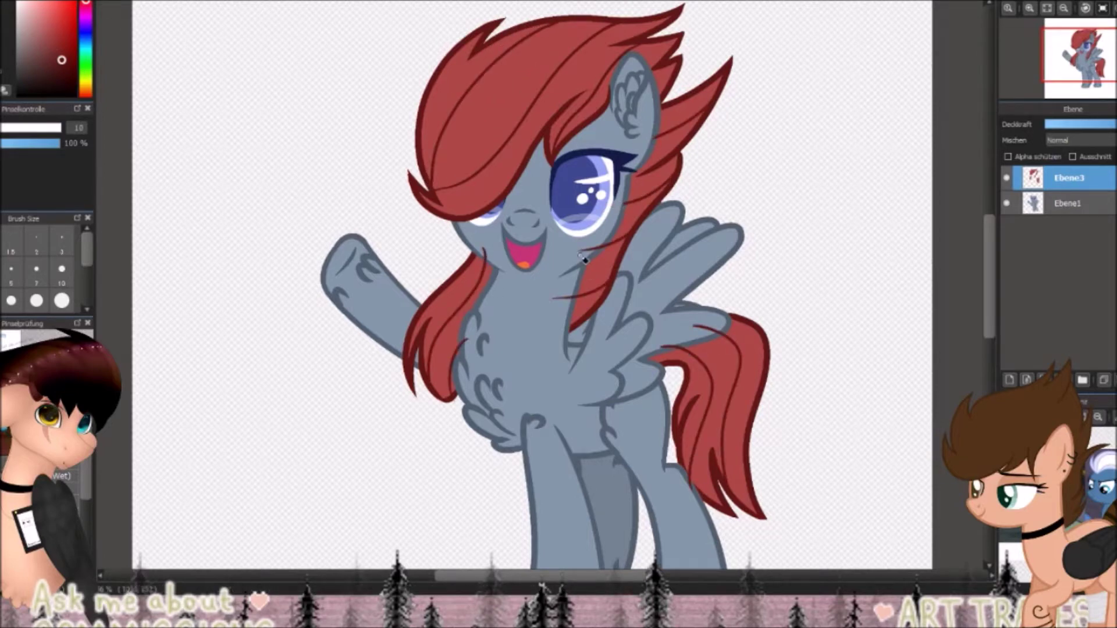
# Lower the mane and tail layer's opacity and erase the strand line ends that overlap the face and wing
pyautogui.scroll(3, 717, 296)
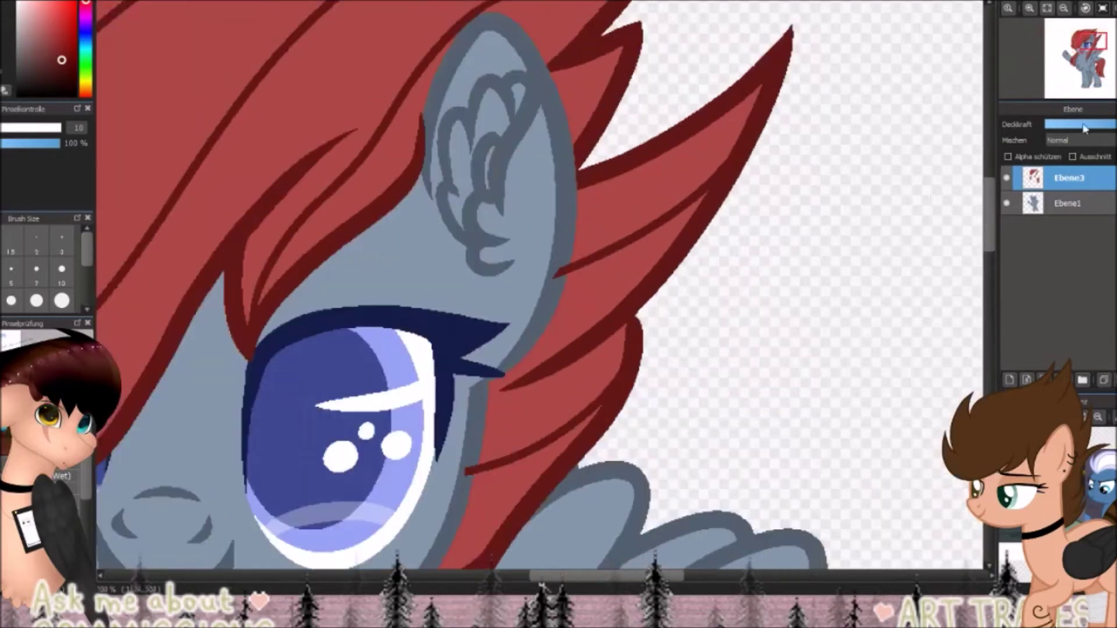
pyautogui.scroll(4, 534, 383)
pyautogui.scroll(-6, 534, 384)
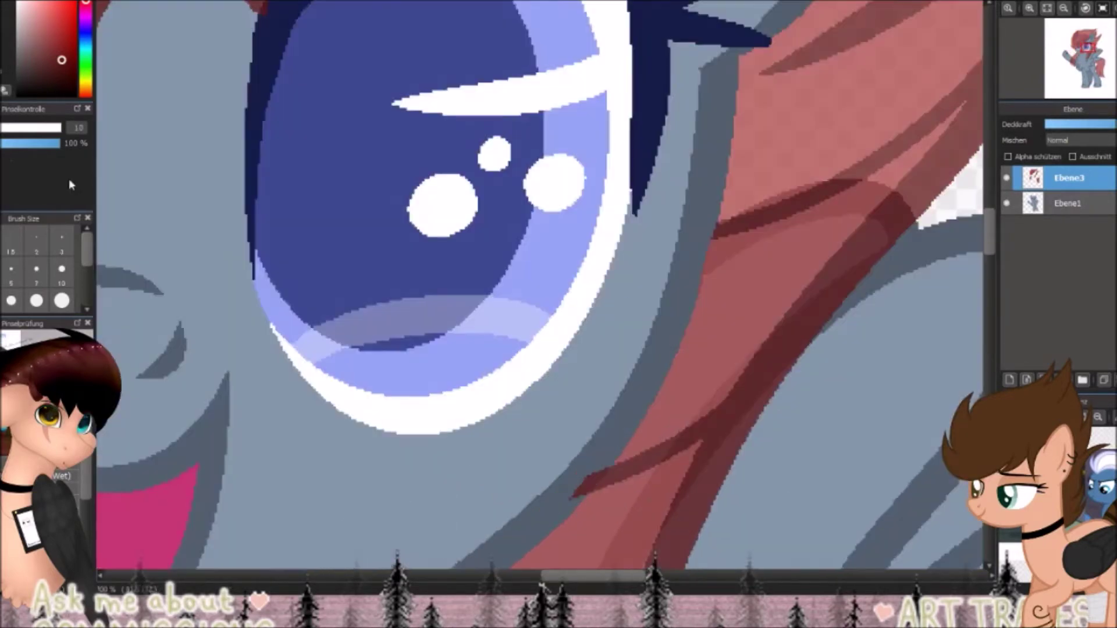
pyautogui.scroll(5, 640, 260)
pyautogui.scroll(2, 640, 260)
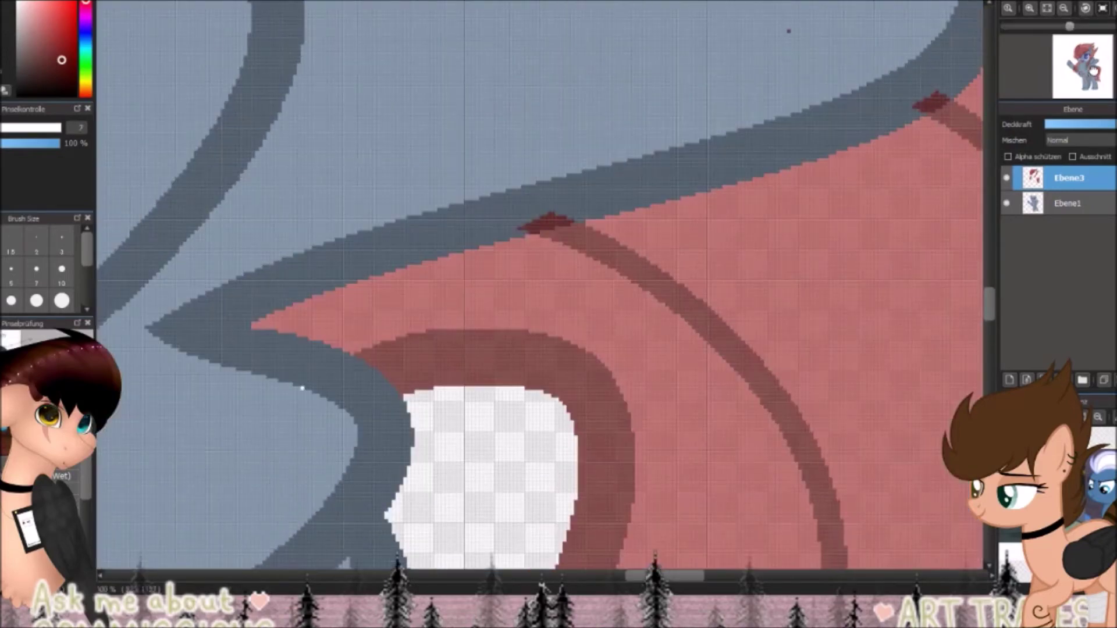
# Sample the body's blue-grey, shift it to a muted teal and start filling alternating mane sections with it
pyautogui.keyDown('alt'); pyautogui.click(302, 388); pyautogui.keyUp('alt')
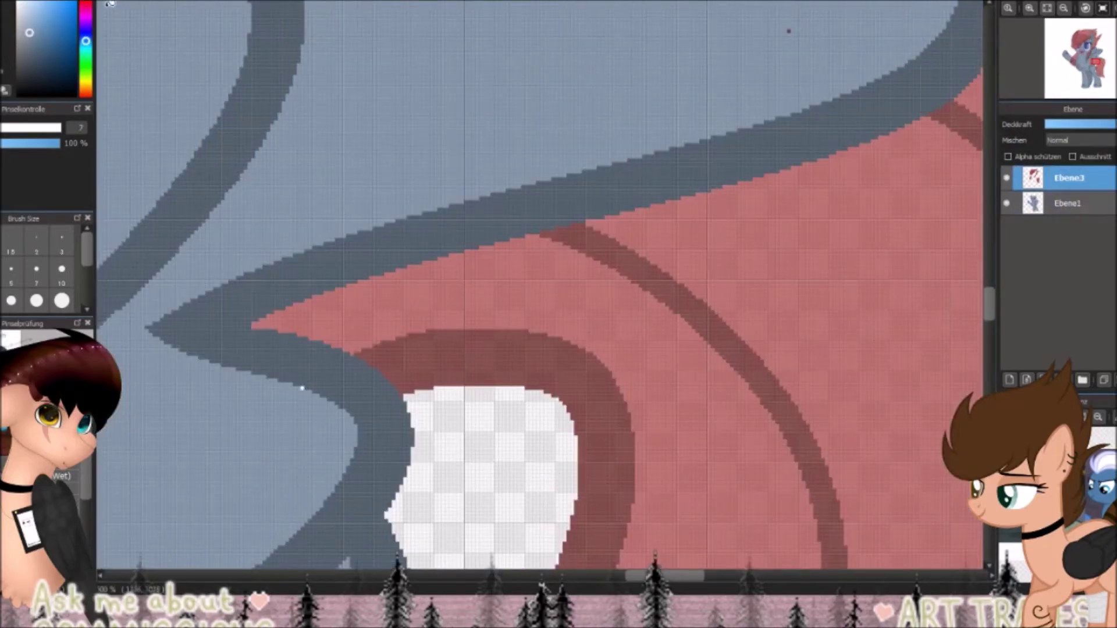
pyautogui.scroll(-6, 251, 356)
pyautogui.scroll(4, 511, 349)
pyautogui.scroll(-5, 511, 349)
pyautogui.click(349, 151)
pyautogui.click(538, 174)
pyautogui.click(489, 285)
pyautogui.click(308, 401)
pyautogui.scroll(5, 372, 360)
pyautogui.click(1102, 125)
pyautogui.moveTo(1101, 126); pyautogui.dragTo(1114, 126)
pyautogui.scroll(2, 342, 316)
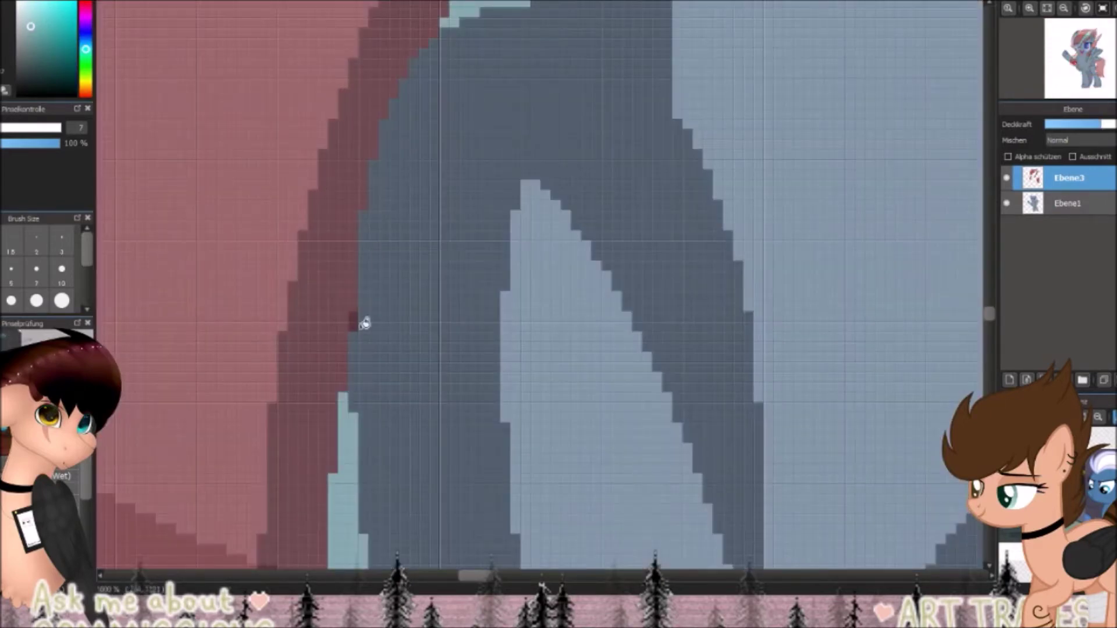
# Fill the remaining red mane and tail sections with alternating teal and light green
pyautogui.scroll(-6, 341, 316)
pyautogui.click(593, 233)
pyautogui.scroll(-4, 500, 262)
pyautogui.scroll(4, 500, 245)
pyautogui.scroll(5, 582, 232)
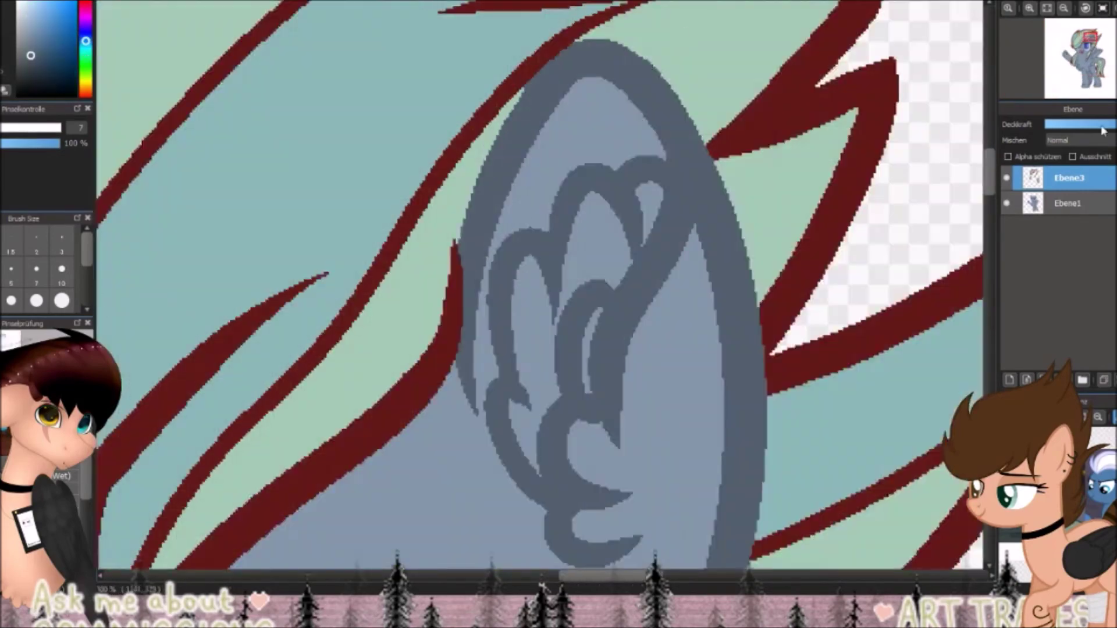
# Recolor the dark red mane outlines and strand lines in a darker teal
pyautogui.scroll(3, 217, 299)
pyautogui.scroll(-3, 349, 291)
pyautogui.scroll(-5, 673, 332)
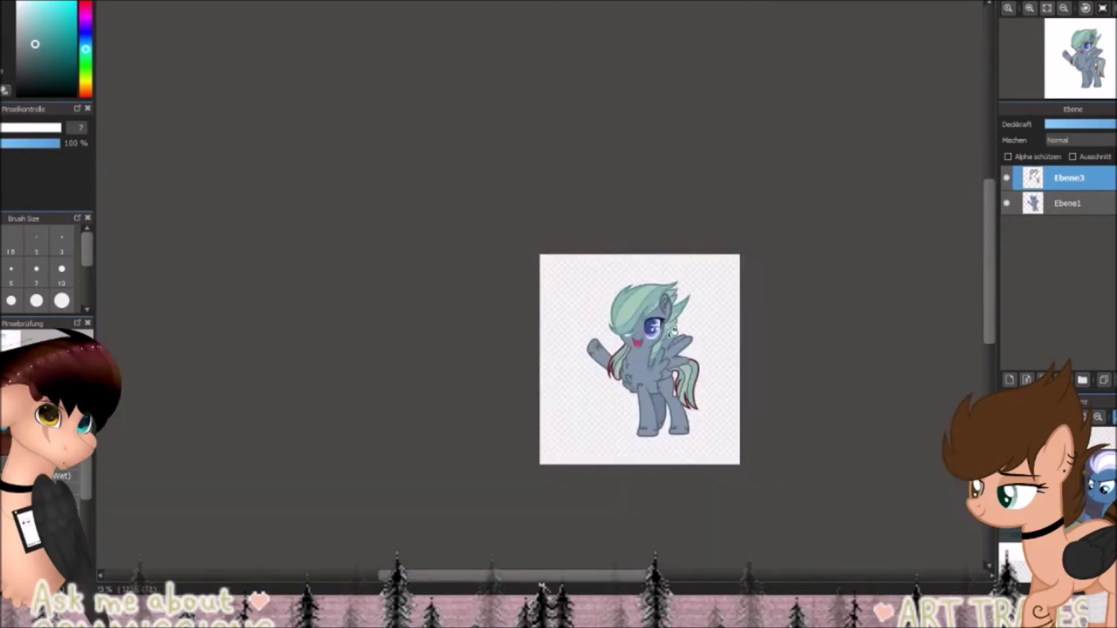